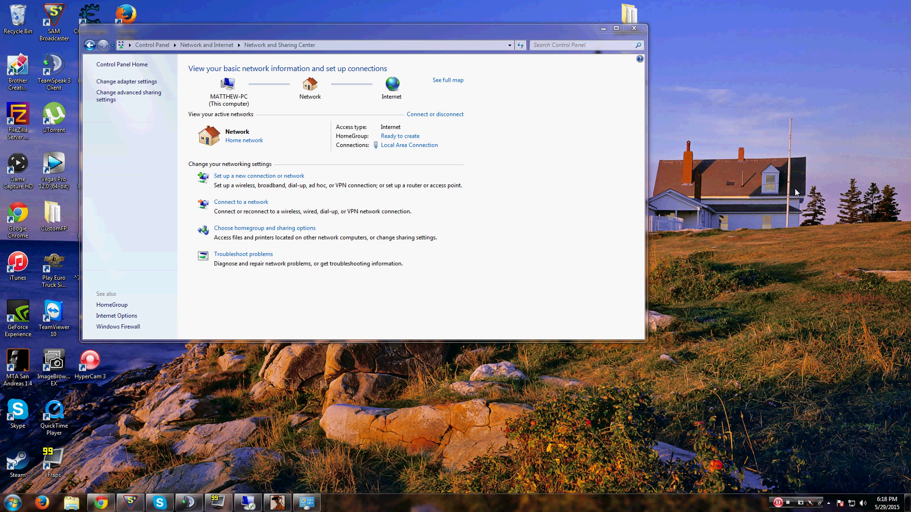
Step: Open a fresh Network and Sharing Center window through Control Panel's Network and Internet section
{"action": "left_click_drag", "start_coordinate": [381, 32], "coordinate": [549, 129]}
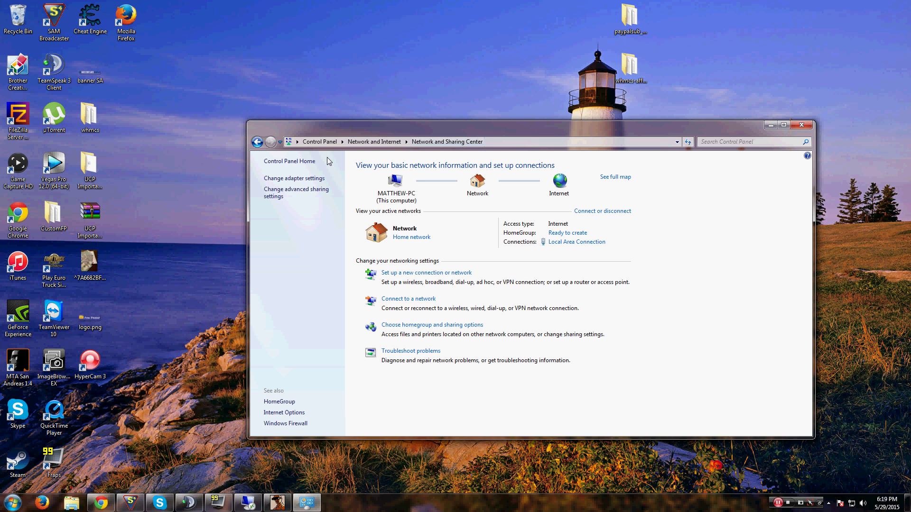
{"action": "key", "text": "super"}
{"action": "left_click", "coordinate": [169, 285]}
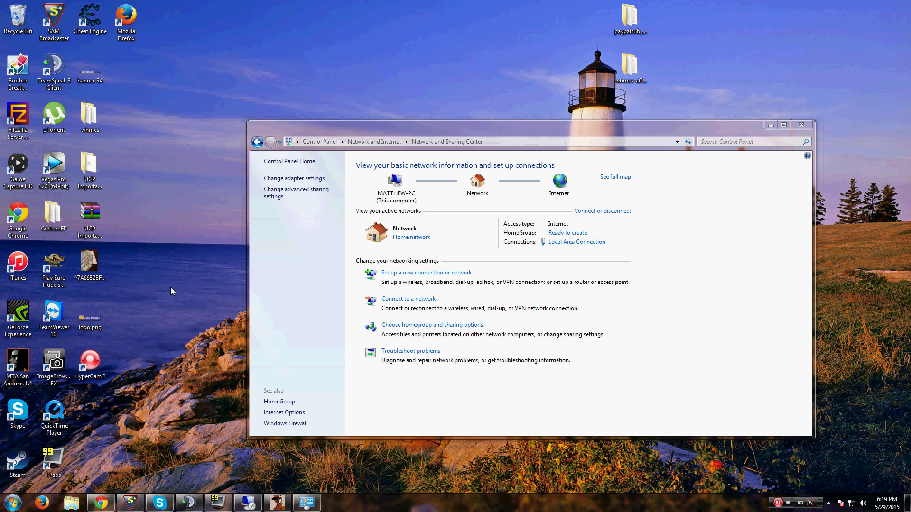
{"action": "left_click", "coordinate": [457, 240]}
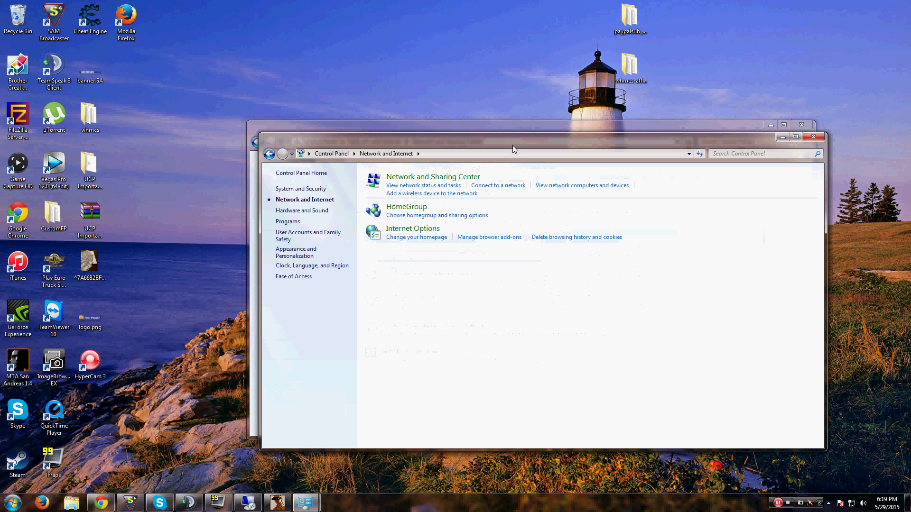
{"action": "left_click", "coordinate": [456, 176]}
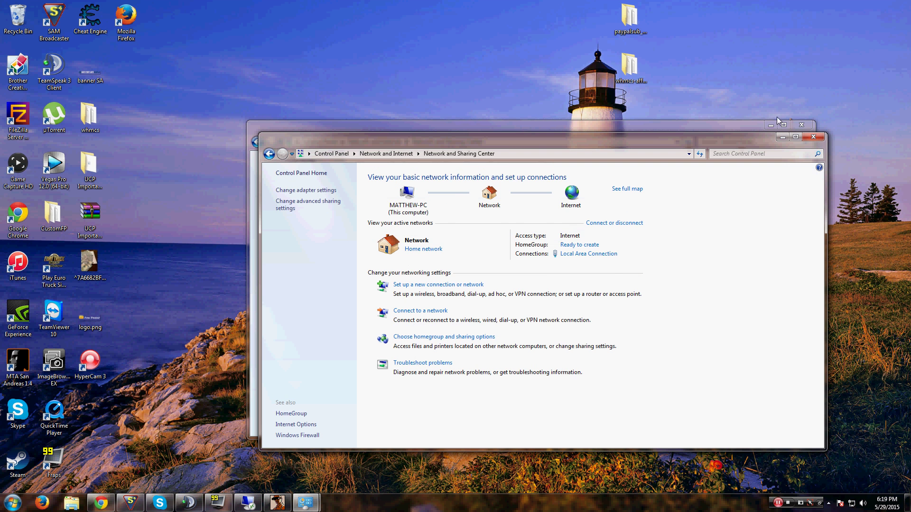
{"action": "left_click", "coordinate": [802, 124]}
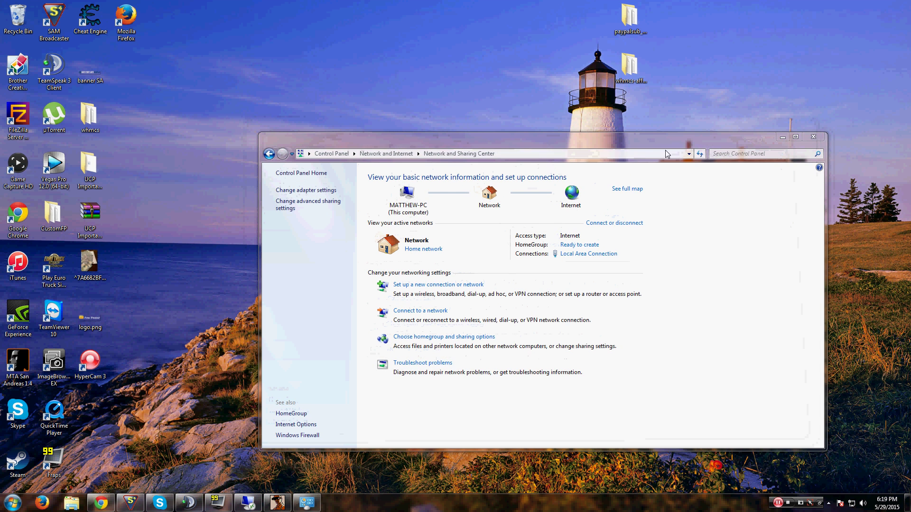
{"action": "left_click_drag", "start_coordinate": [667, 142], "coordinate": [621, 90]}
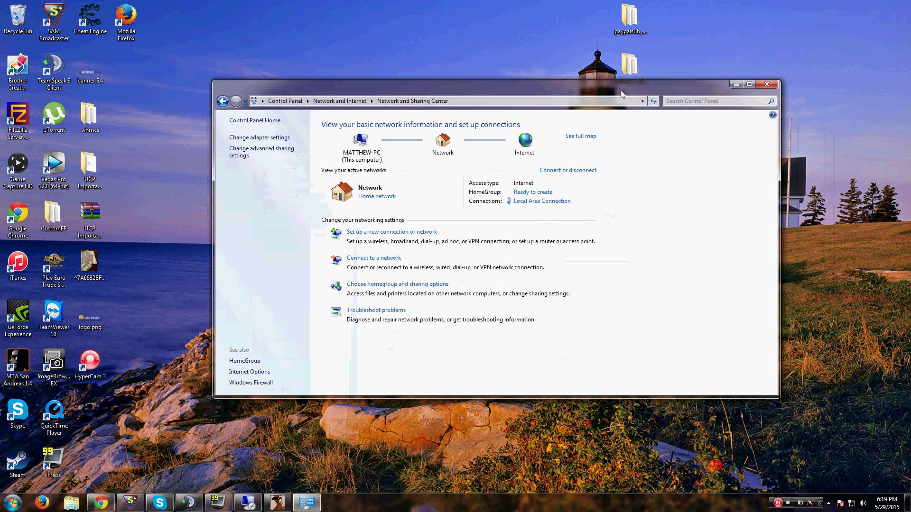
Step: Open the Realtek adapter's advanced properties from Local Area Connection and select Network Address
{"action": "left_click", "coordinate": [531, 201]}
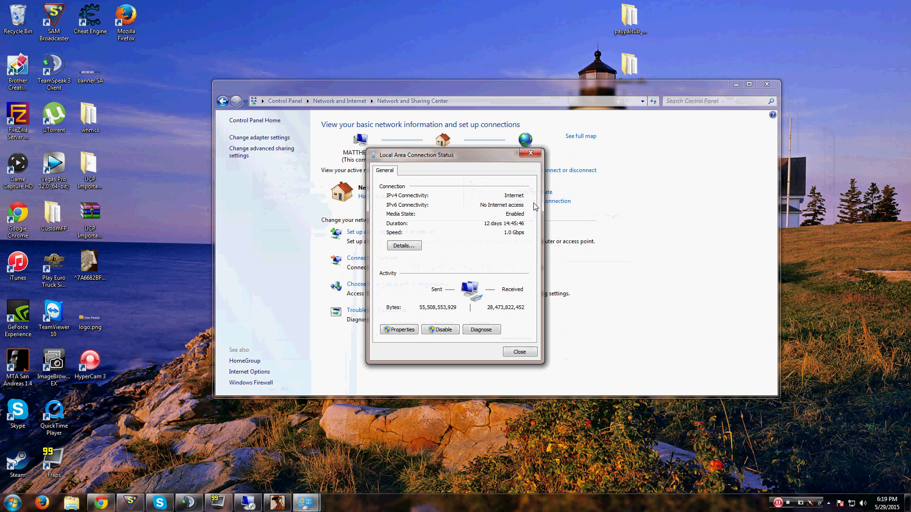
{"action": "left_click_drag", "start_coordinate": [496, 160], "coordinate": [455, 159]}
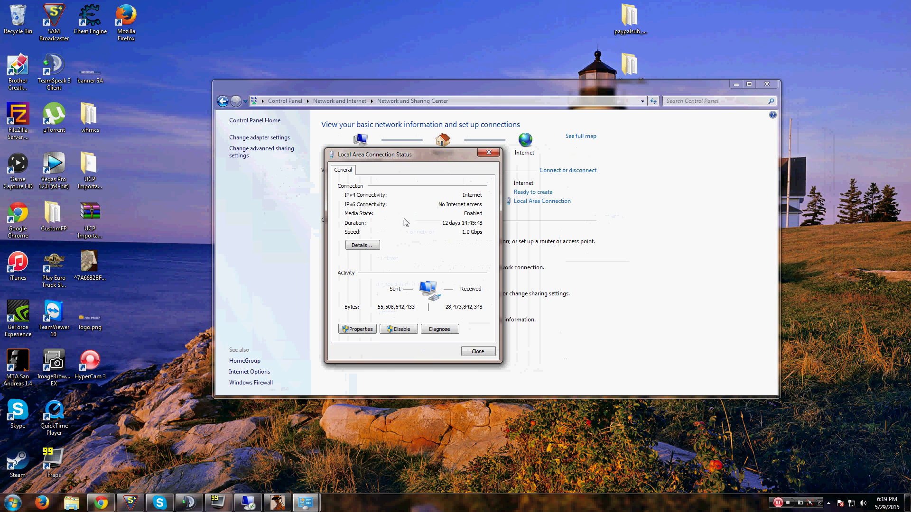
{"action": "left_click", "coordinate": [359, 330]}
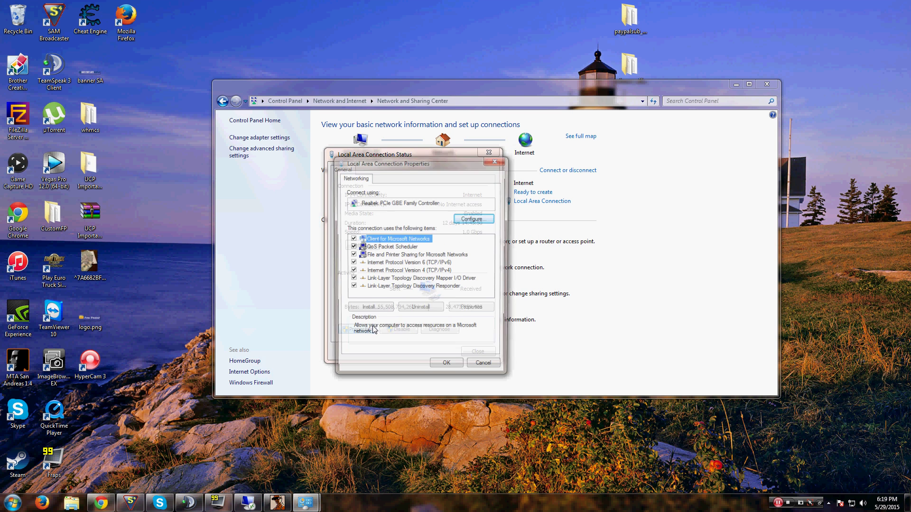
{"action": "left_click", "coordinate": [475, 219]}
{"action": "left_click_drag", "start_coordinate": [240, 114], "coordinate": [411, 156]}
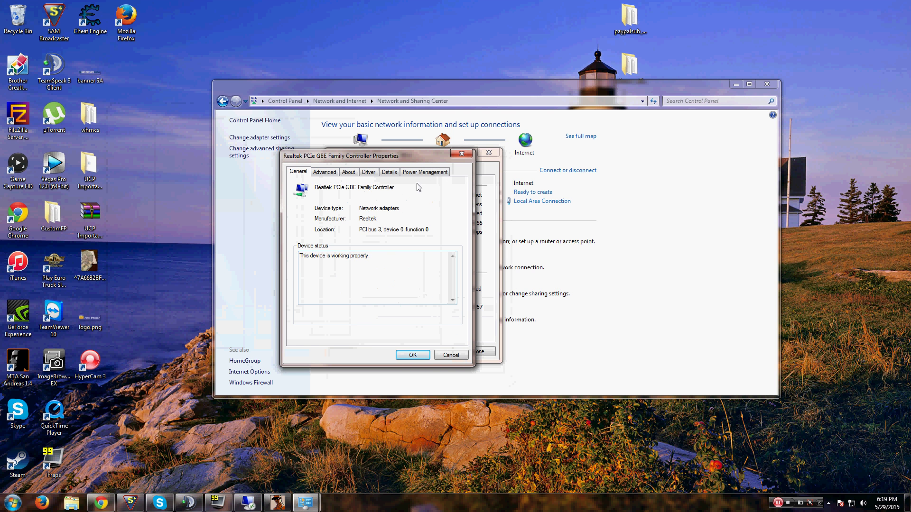
{"action": "left_click", "coordinate": [327, 173]}
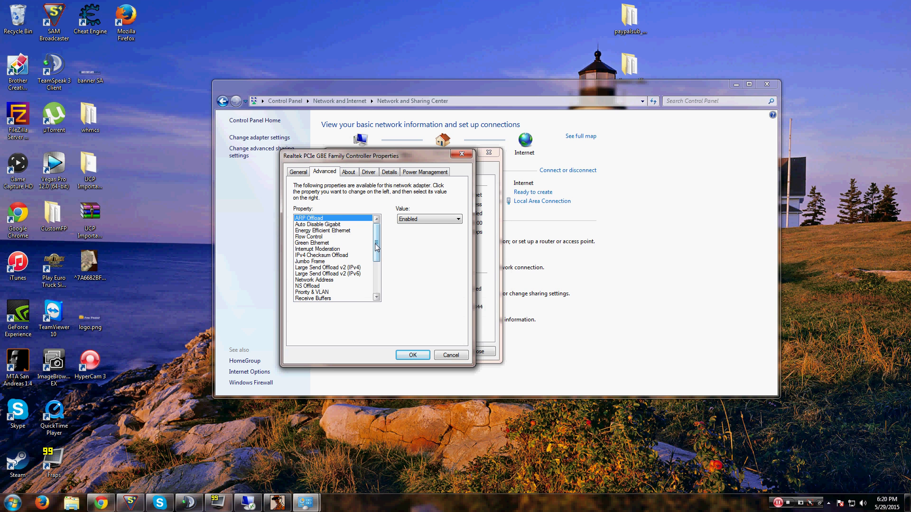
{"action": "left_click_drag", "start_coordinate": [378, 244], "coordinate": [378, 258]}
{"action": "left_click", "coordinate": [338, 256]}
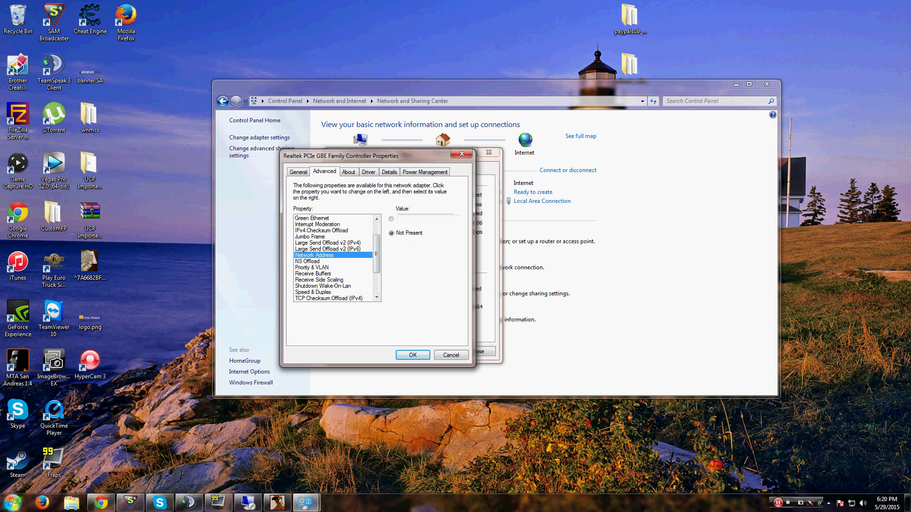
Step: Launch a Command Prompt with cmd and run ipconfig
{"action": "key", "text": "super"}
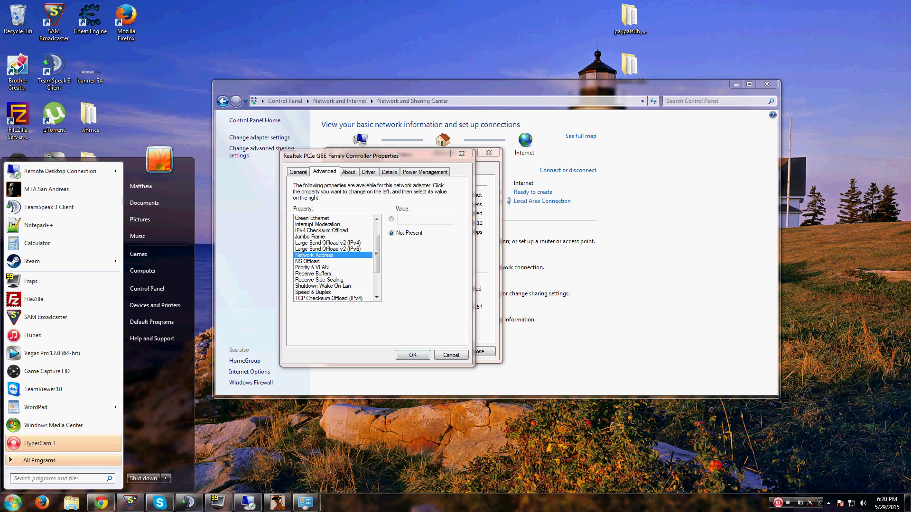
{"action": "type", "text": "cmd"}
{"action": "key", "text": "Return"}
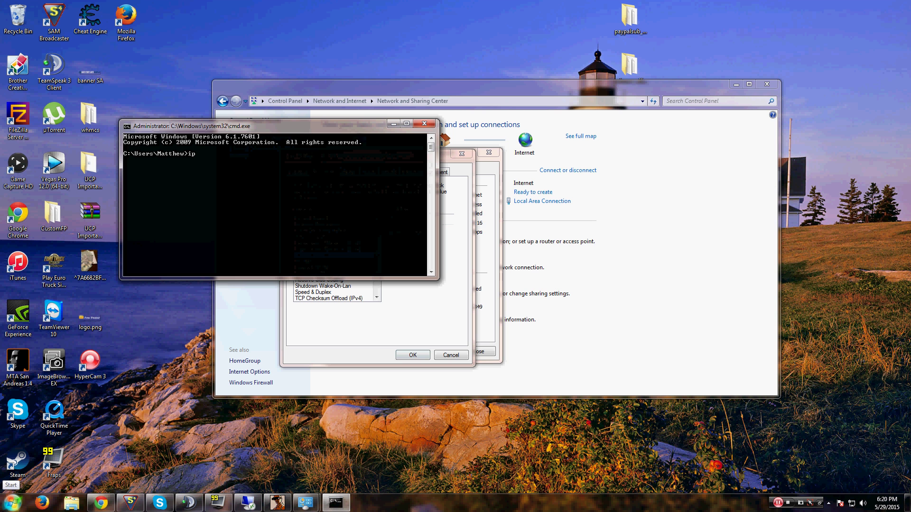
{"action": "type", "text": "ipconfig"}
{"action": "key", "text": "Return"}
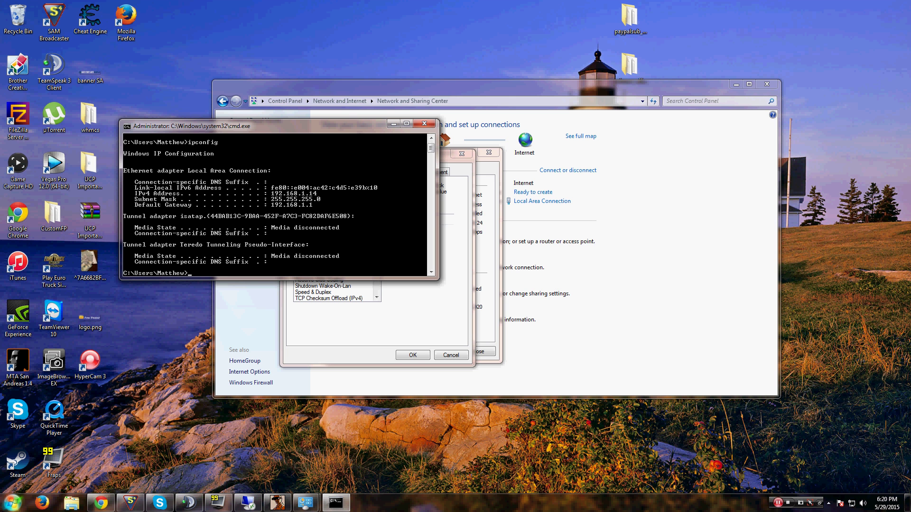
{"action": "type", "text": "ipconfig -a;;"}
{"action": "key", "text": "BackSpace"}
{"action": "key", "text": "BackSpace"}
{"action": "type", "text": "ll"}
{"action": "key", "text": "Return"}
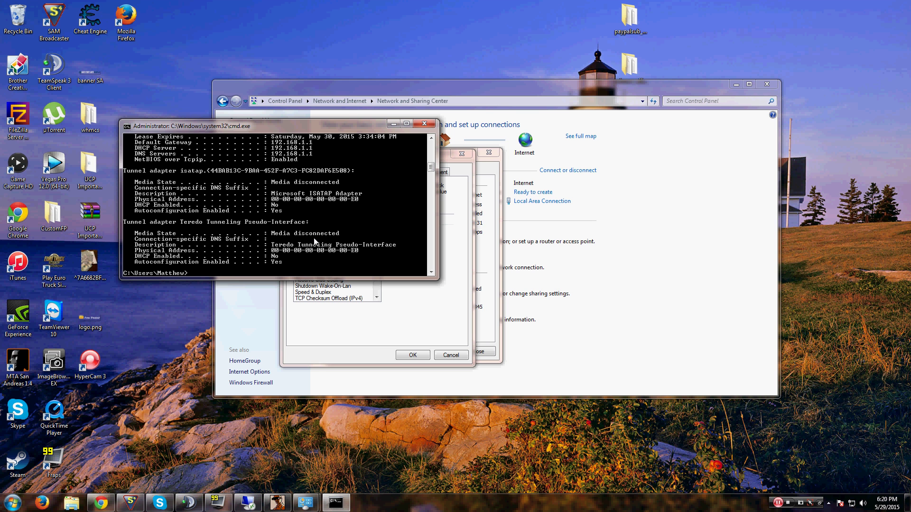
{"action": "scroll", "coordinate": [315, 242], "scroll_direction": "up", "scroll_amount": 4}
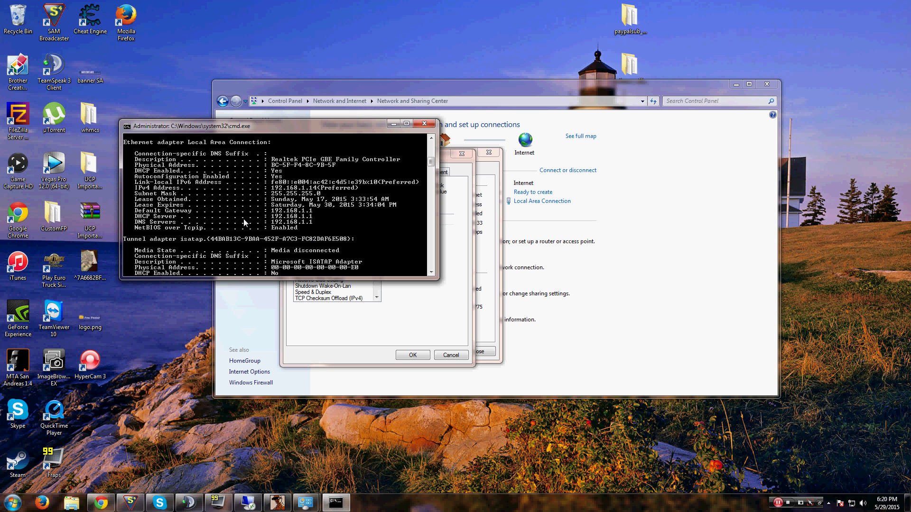
{"action": "scroll", "coordinate": [211, 179], "scroll_direction": "up", "scroll_amount": 1}
{"action": "scroll", "coordinate": [203, 187], "scroll_direction": "up", "scroll_amount": 9}
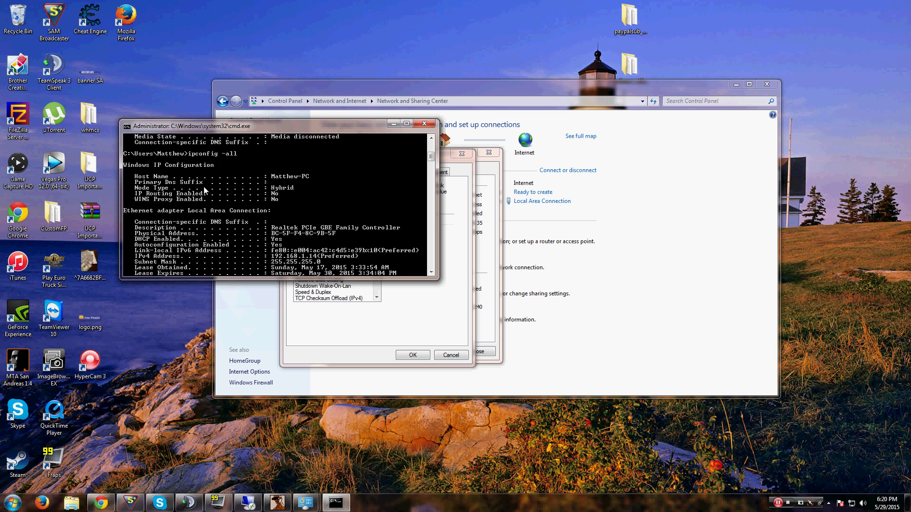
{"action": "scroll", "coordinate": [204, 187], "scroll_direction": "up", "scroll_amount": 2}
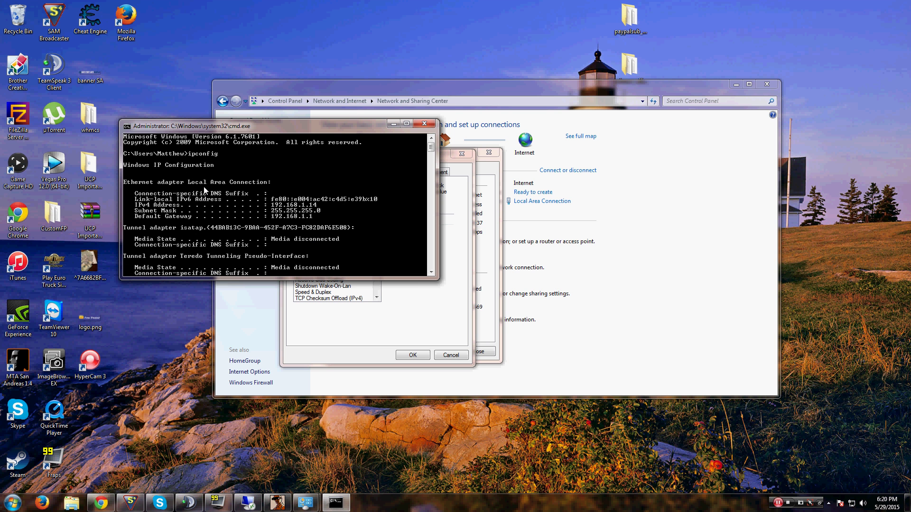
{"action": "scroll", "coordinate": [205, 190], "scroll_direction": "down", "scroll_amount": 10}
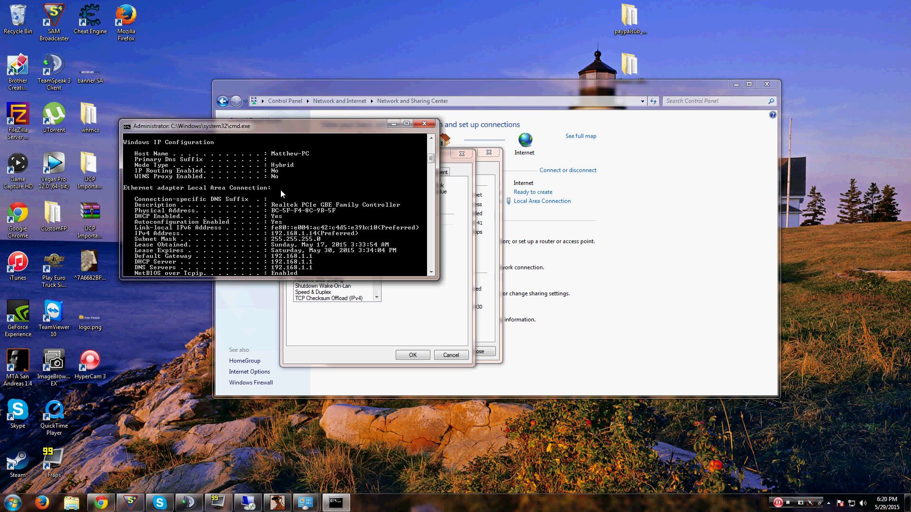
{"action": "scroll", "coordinate": [280, 190], "scroll_direction": "down", "scroll_amount": 1}
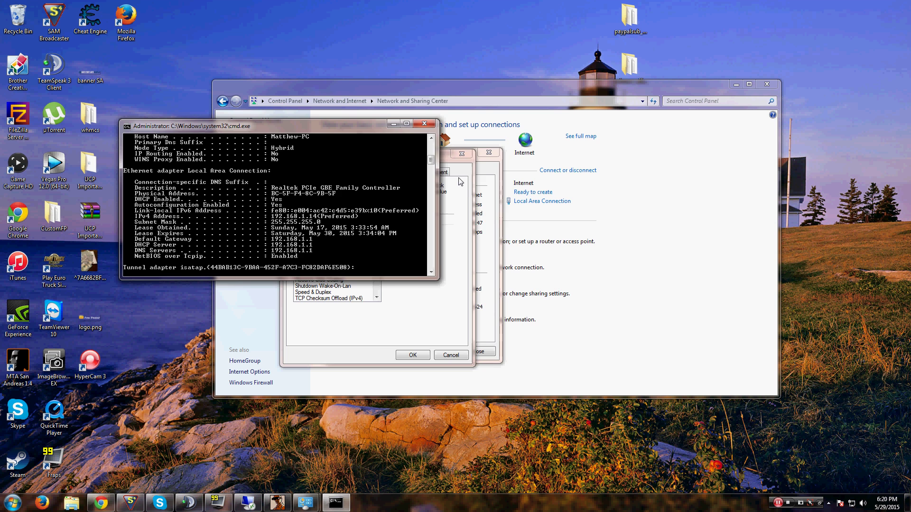
Step: Give the Realtek adapter's Network Address a custom value, entering BC5FF8C9BF
{"action": "left_click", "coordinate": [481, 173]}
{"action": "left_click_drag", "start_coordinate": [453, 156], "coordinate": [624, 148]}
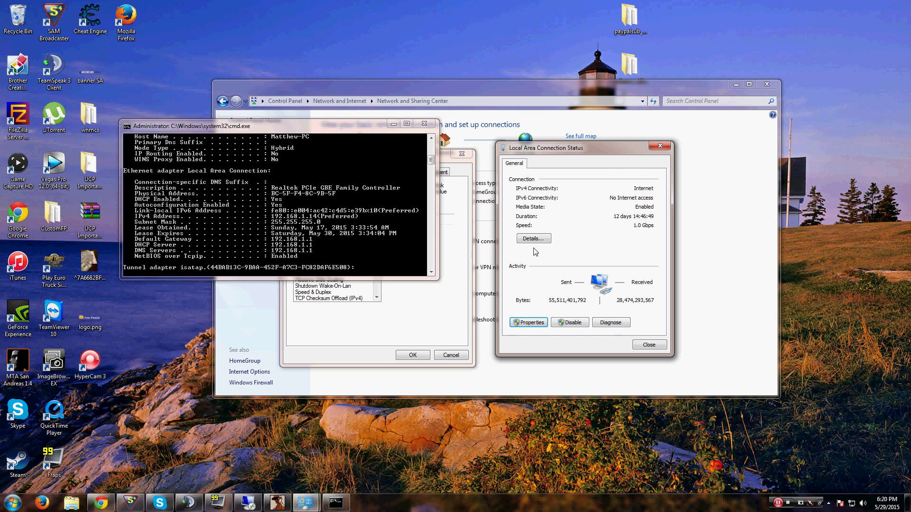
{"action": "left_click", "coordinate": [454, 303]}
{"action": "left_click_drag", "start_coordinate": [396, 155], "coordinate": [562, 157]}
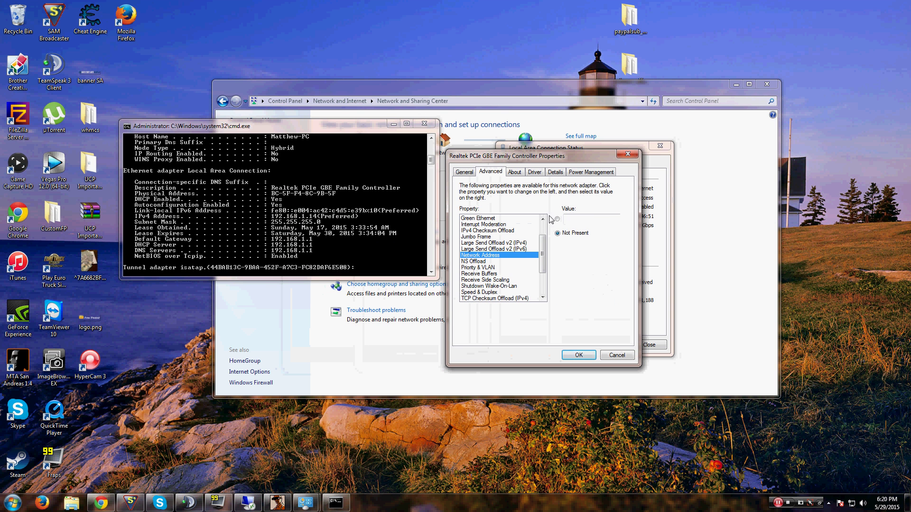
{"action": "left_click", "coordinate": [556, 220]}
{"action": "type", "text": "BC"}
{"action": "type", "text": "5FF"}
{"action": "type", "text": "8C9"}
{"action": "type", "text": "B5"}
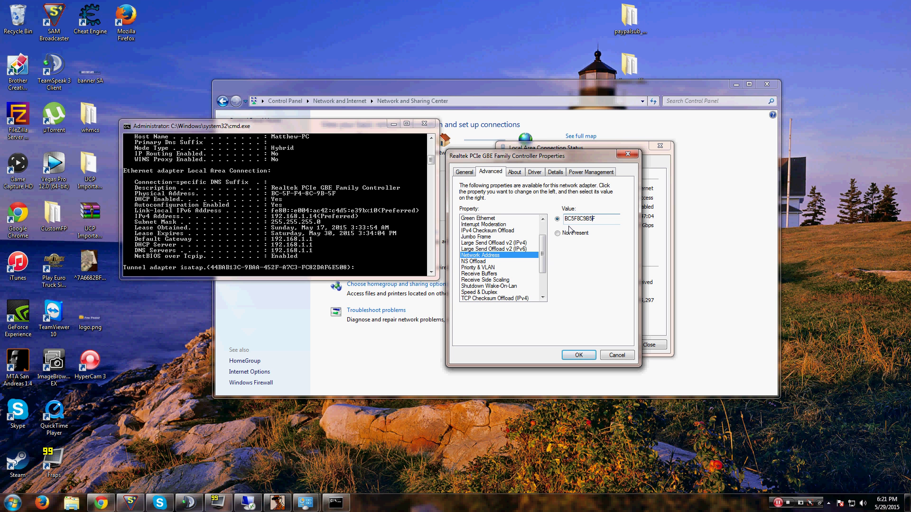
{"action": "type", "text": "F"}
Step: Correct the value to BC5FF48C9B5F, then switch Network Address back to Not Present
{"action": "left_click_drag", "start_coordinate": [577, 219], "coordinate": [639, 218]}
{"action": "key", "text": "BackSpace"}
{"action": "type", "text": "F48C9B5F"}
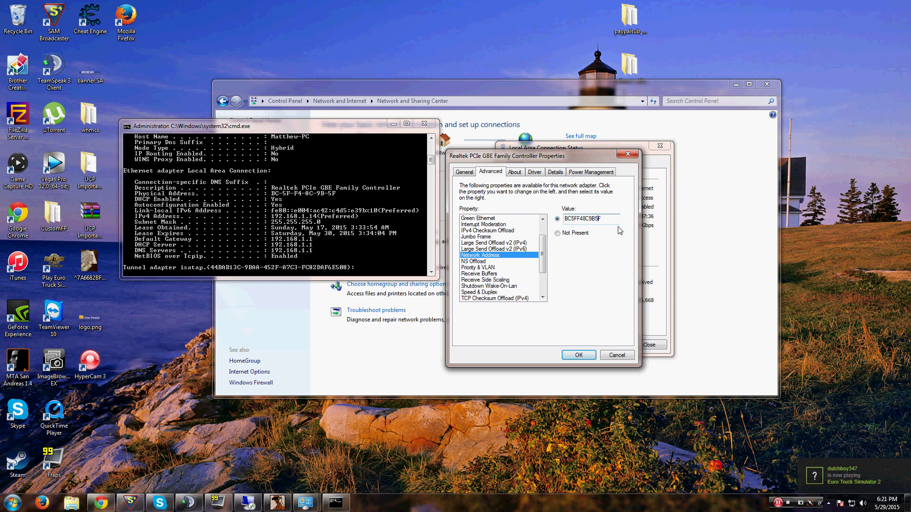
{"action": "key", "text": "BackSpace"}
{"action": "type", "text": "4"}
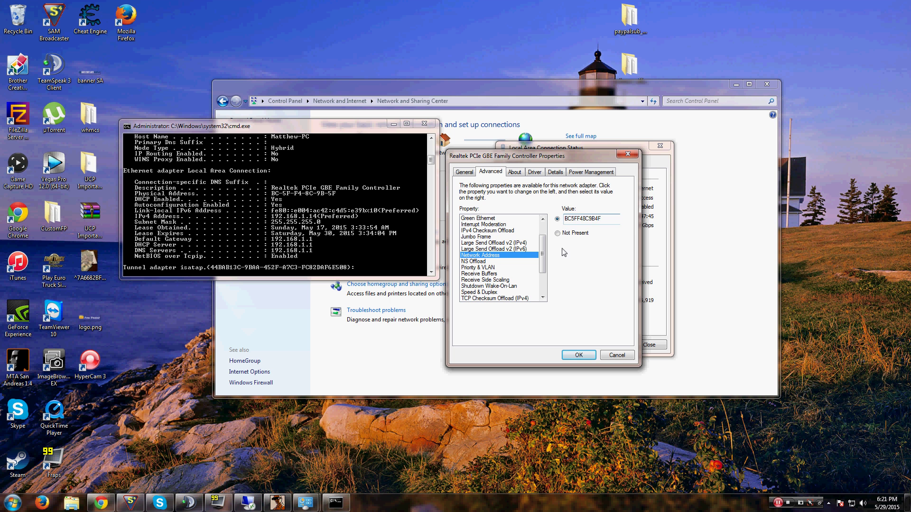
{"action": "left_click", "coordinate": [573, 234]}
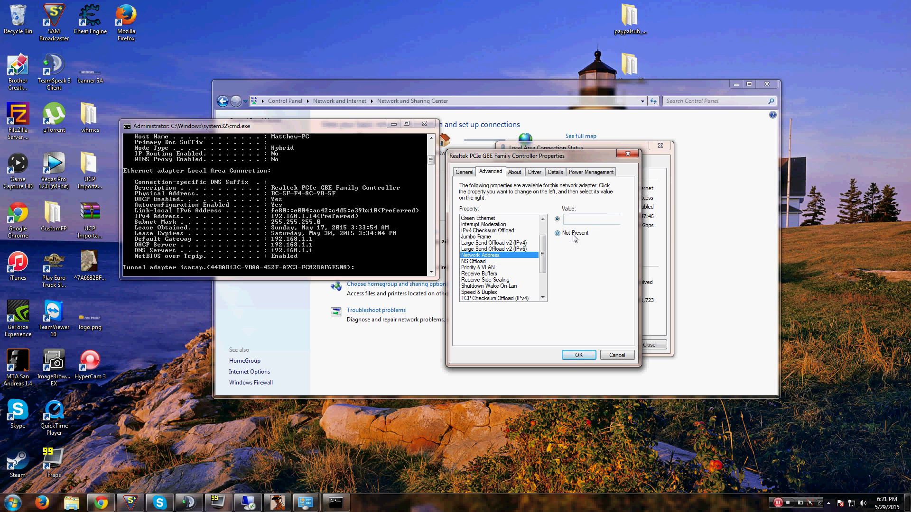
Step: Cancel the adapter properties and close the connection status, Command Prompt and Network and Sharing Center
{"action": "left_click", "coordinate": [624, 358]}
{"action": "left_click", "coordinate": [648, 345]}
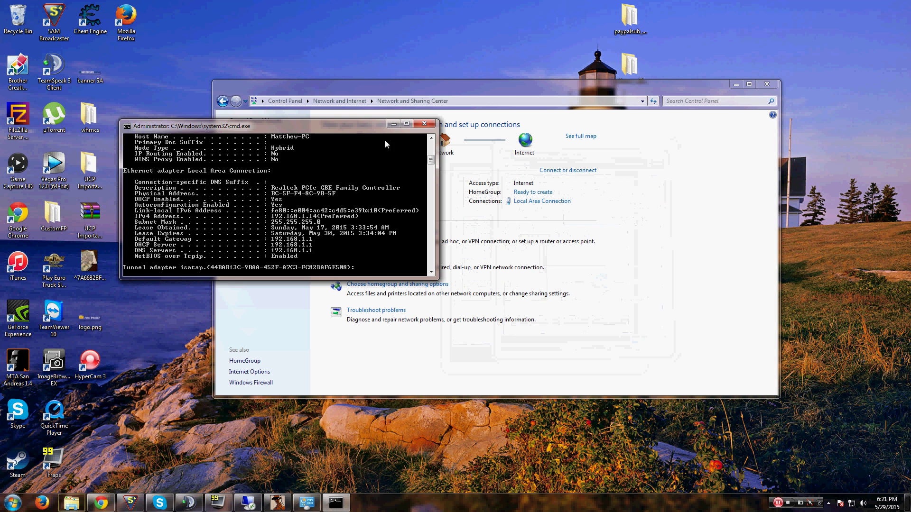
{"action": "left_click", "coordinate": [425, 124]}
{"action": "left_click", "coordinate": [771, 84]}
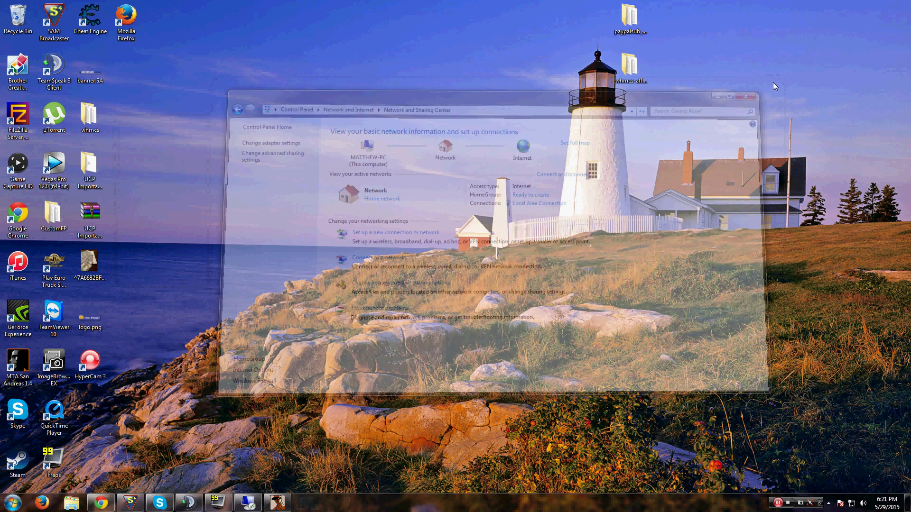
Step: Open Firefox and load the router page at 192.168.1.1
{"action": "left_click", "coordinate": [41, 504]}
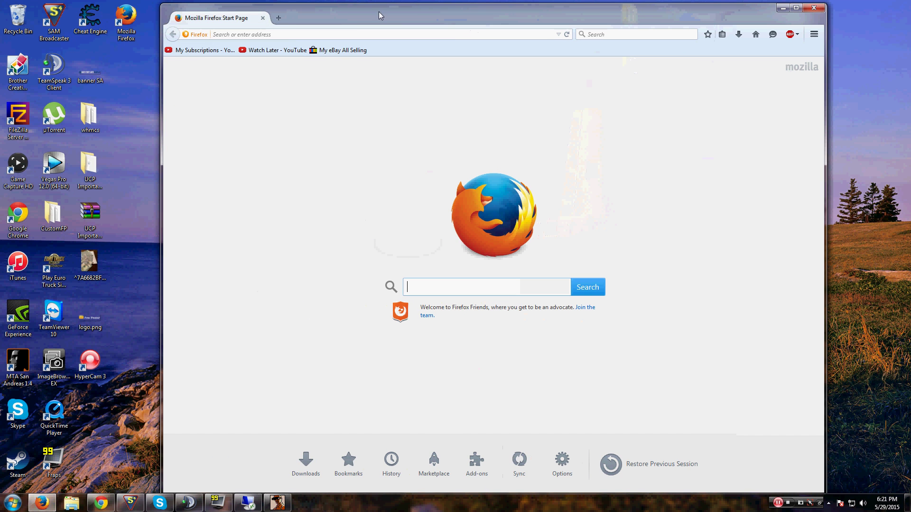
{"action": "left_click", "coordinate": [362, 32]}
{"action": "type", "text": "192"}
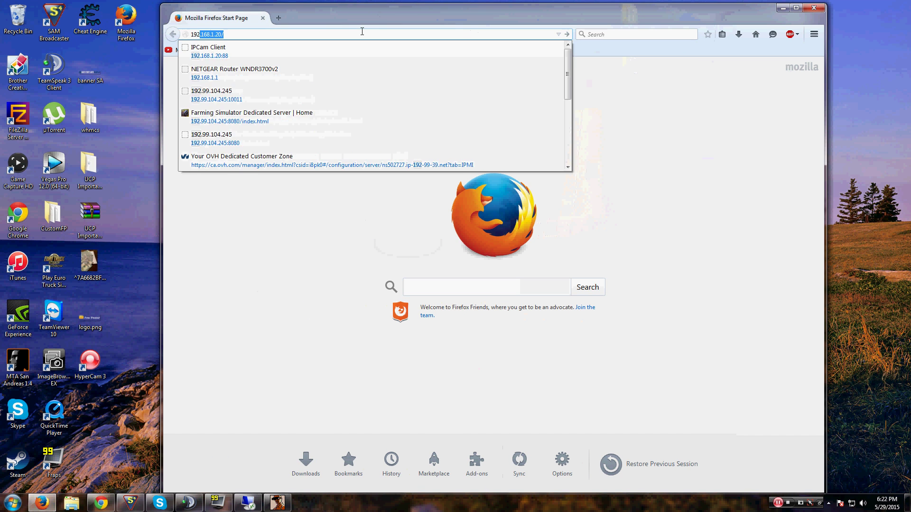
{"action": "type", "text": ".168.1.2"}
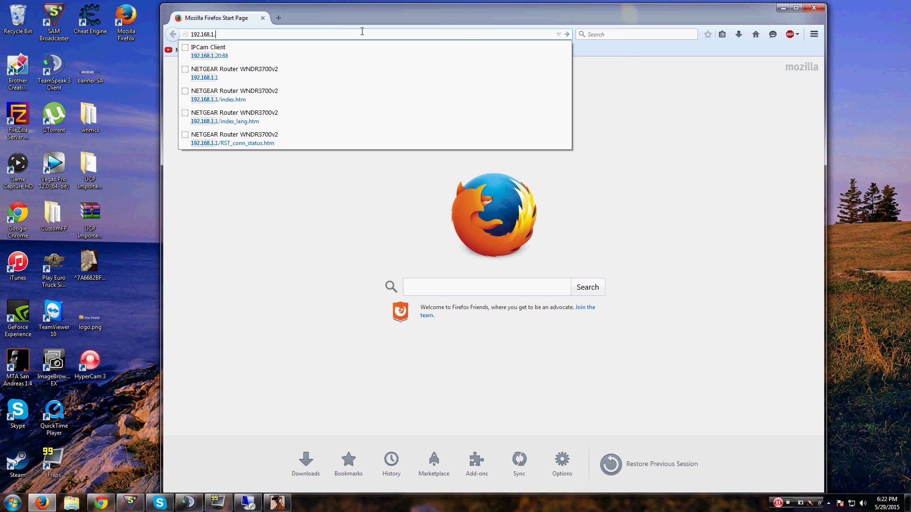
{"action": "type", "text": "1"}
{"action": "key", "text": "Return"}
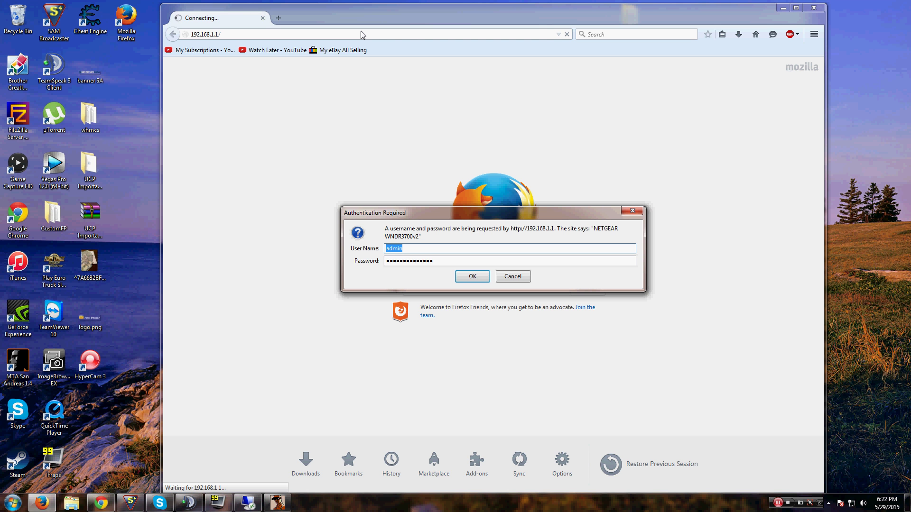
Step: Log into the NETGEAR router, open Basic Settings and focus the router MAC address field
{"action": "key", "text": "Return"}
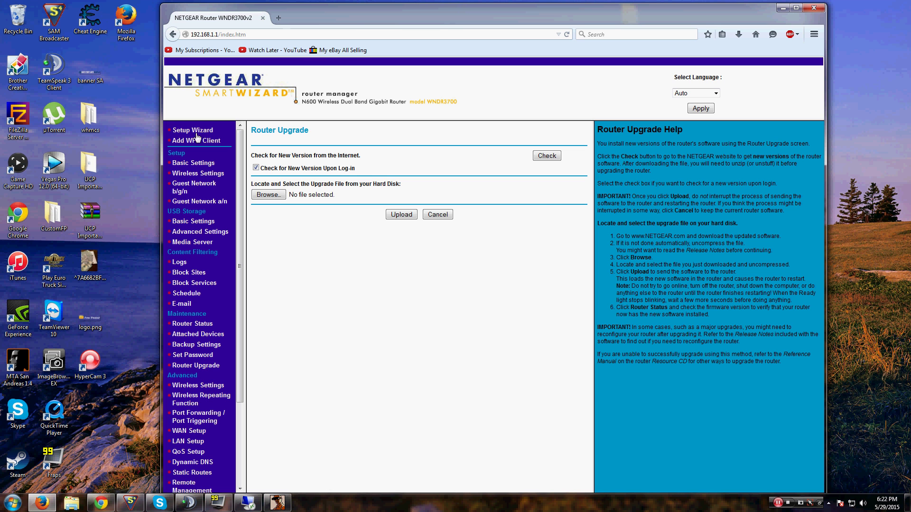
{"action": "left_click", "coordinate": [195, 164]}
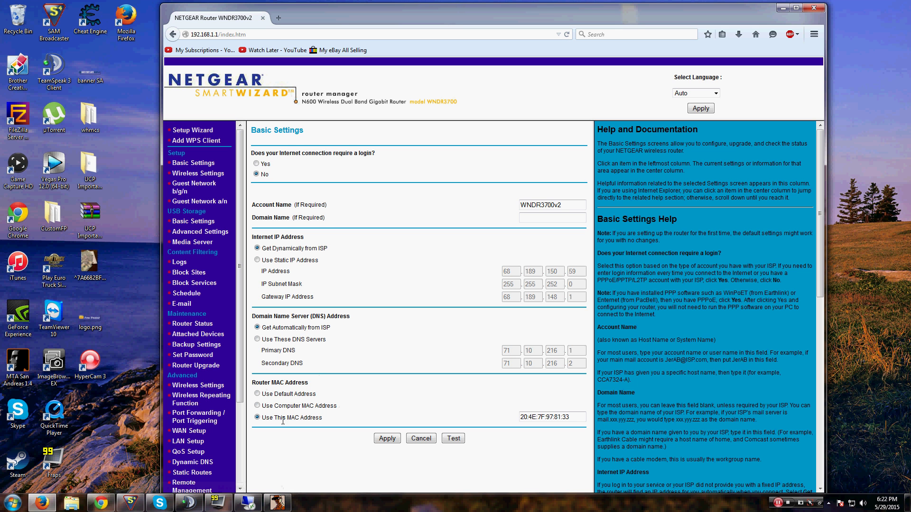
{"action": "left_click", "coordinate": [531, 419]}
Step: Replace the MAC address's final 33 with 21, giving 20:4E:7F:97:81:21
{"action": "left_click", "coordinate": [575, 421]}
{"action": "key", "text": "BackSpace"}
{"action": "key", "text": "BackSpace"}
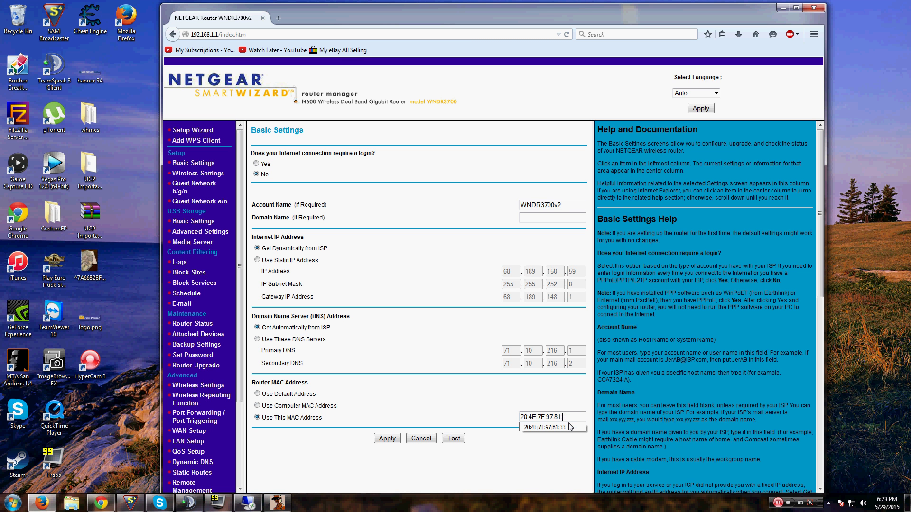
{"action": "type", "text": "21"}
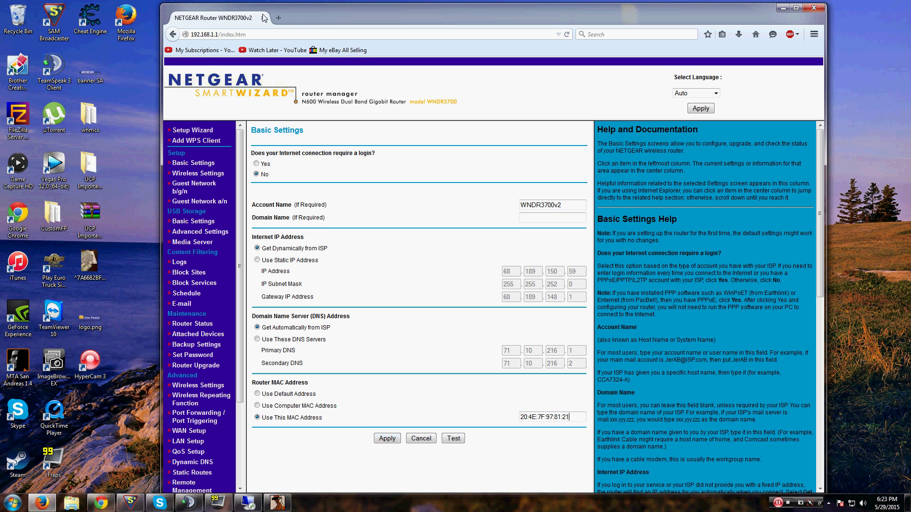
{"action": "left_click", "coordinate": [284, 20]}
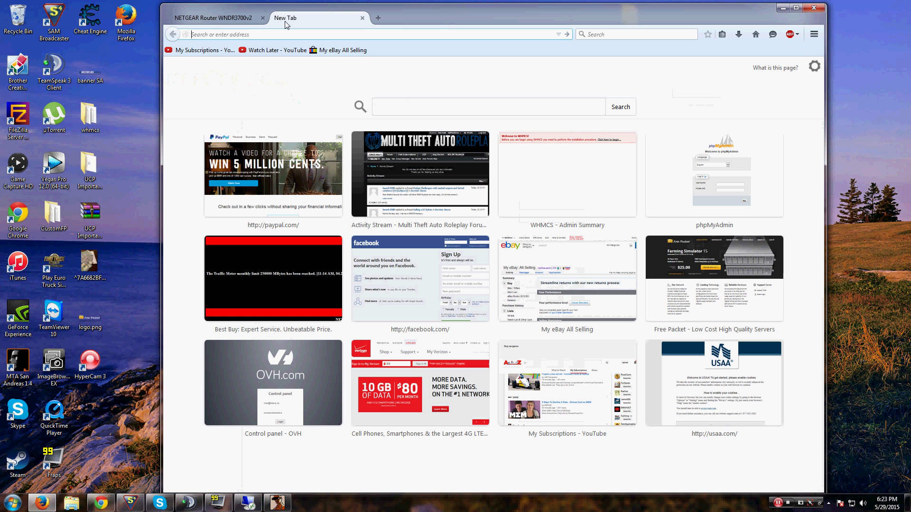
{"action": "type", "text": "whati"}
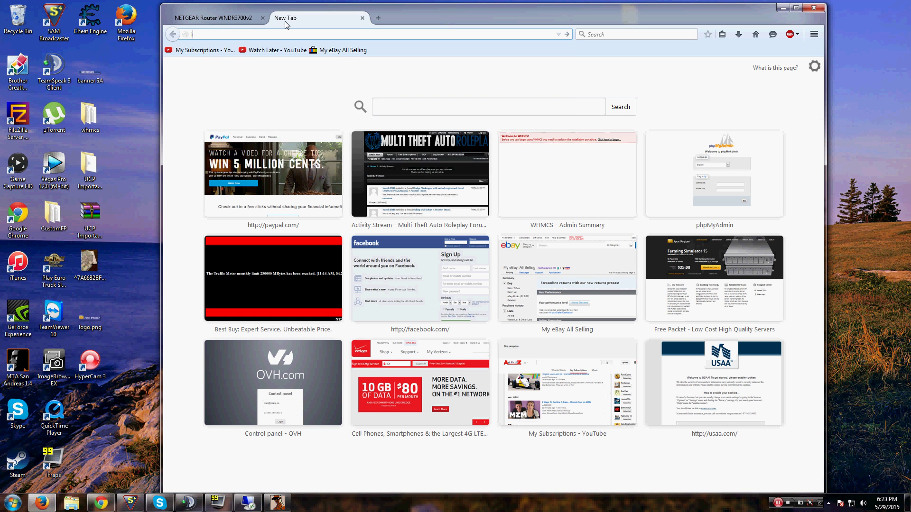
{"action": "type", "text": "smyip.org"}
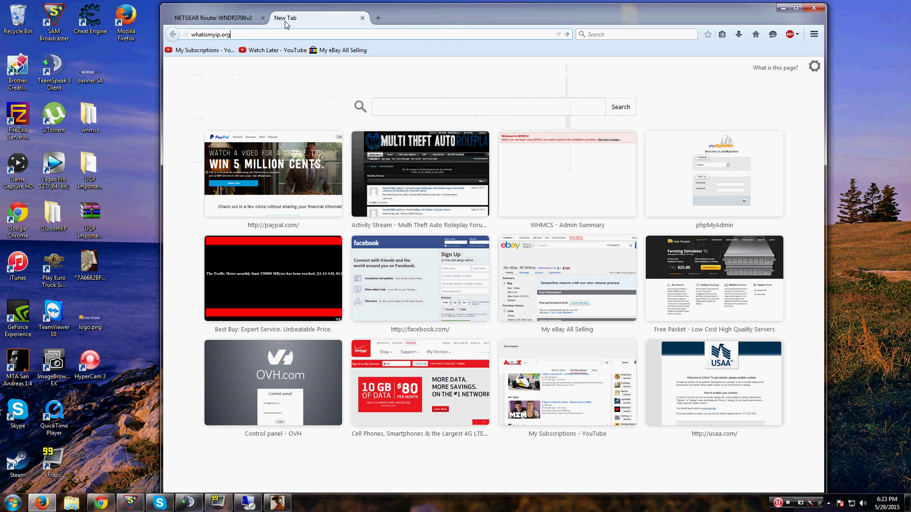
{"action": "key", "text": "Return"}
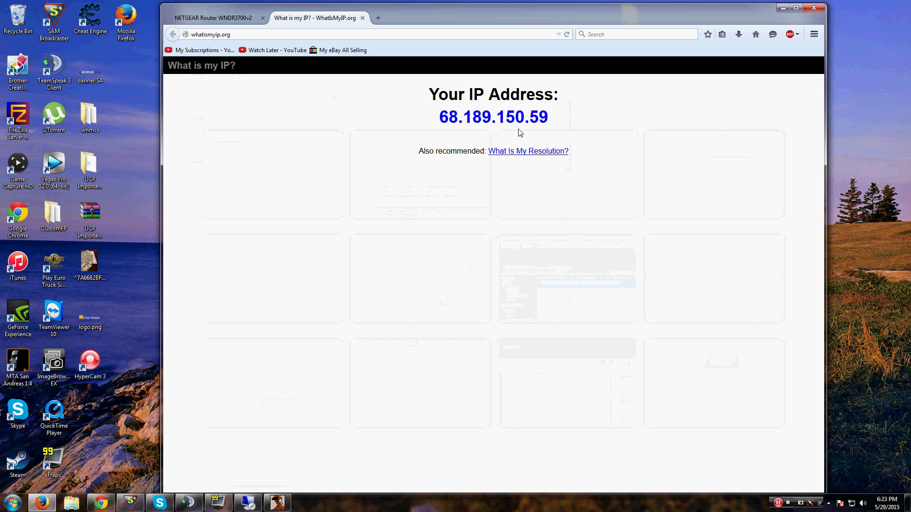
{"action": "left_click", "coordinate": [212, 22]}
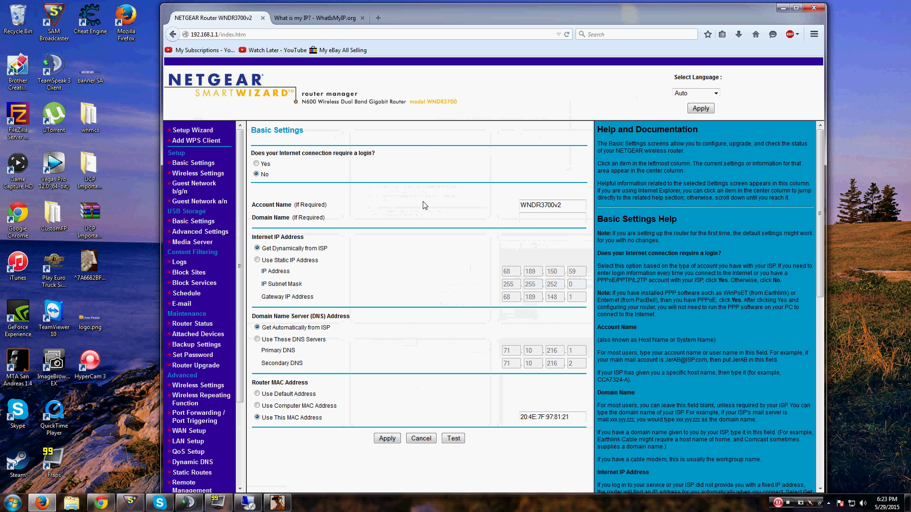
{"action": "left_click", "coordinate": [386, 438]}
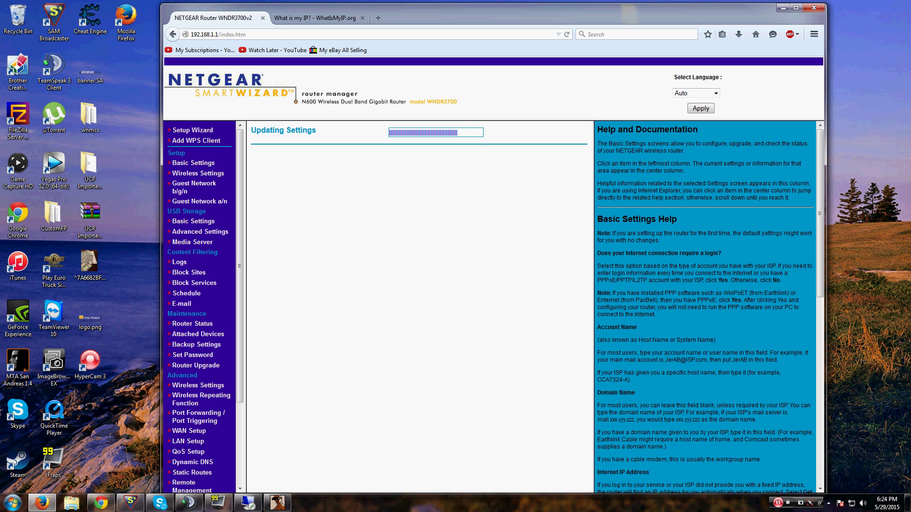
{"action": "left_click", "coordinate": [185, 503]}
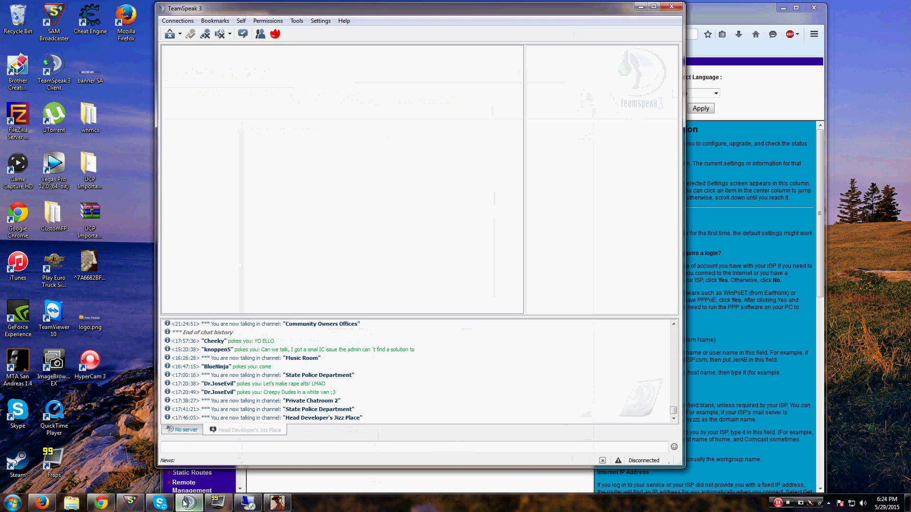
{"action": "left_click", "coordinate": [185, 502]}
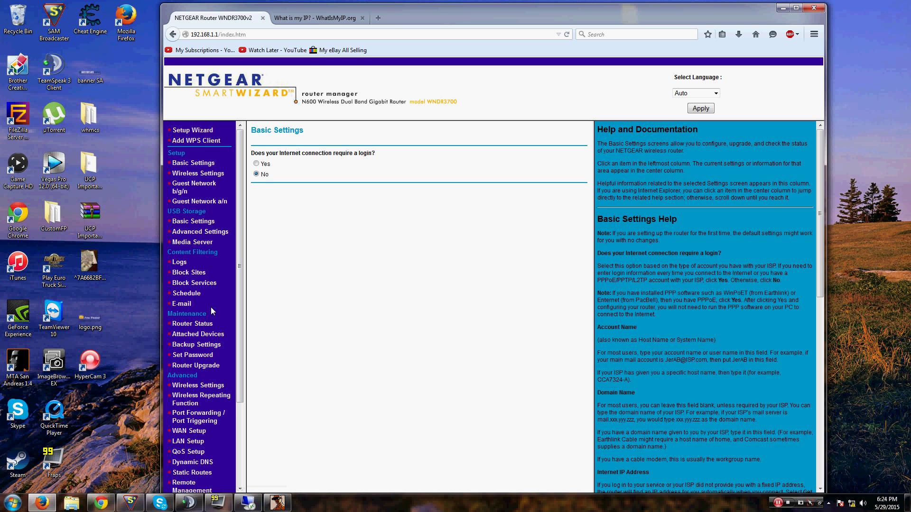
{"action": "scroll", "coordinate": [242, 327], "scroll_direction": "down", "scroll_amount": 4}
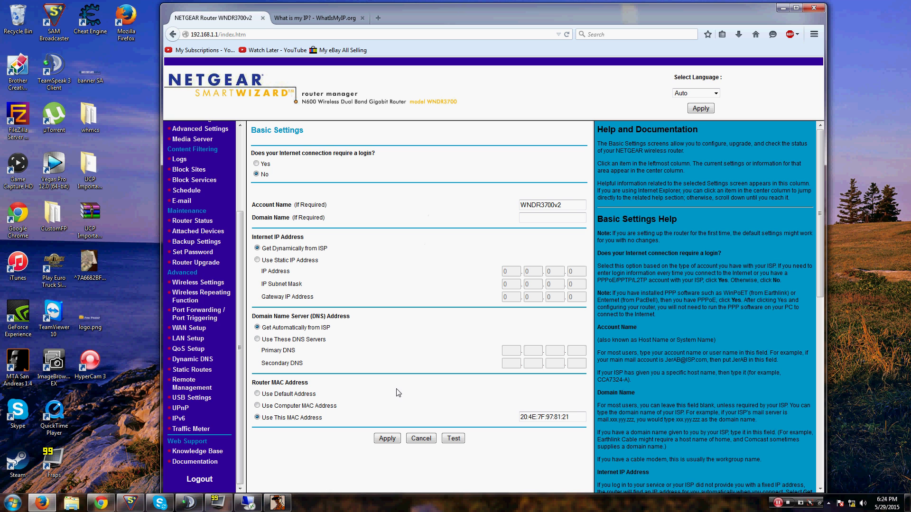
{"action": "scroll", "coordinate": [214, 286], "scroll_direction": "up", "scroll_amount": 4}
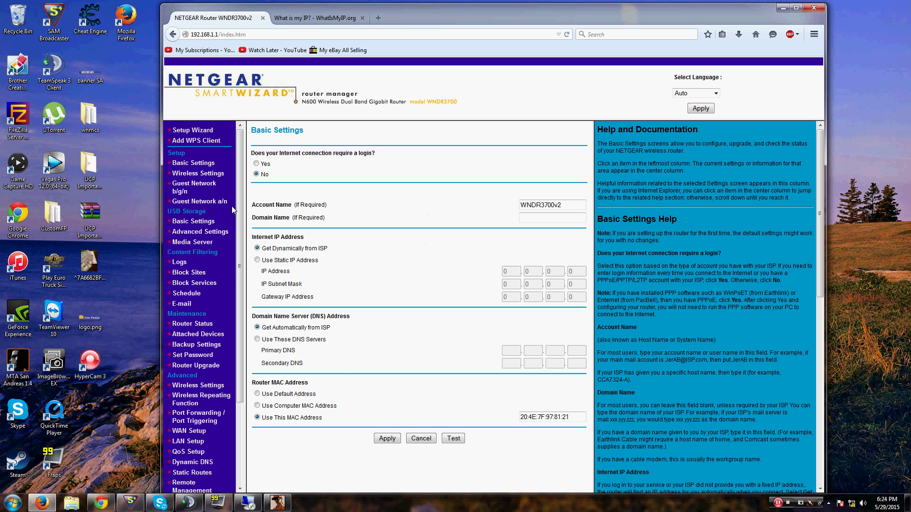
{"action": "left_click", "coordinate": [207, 324]}
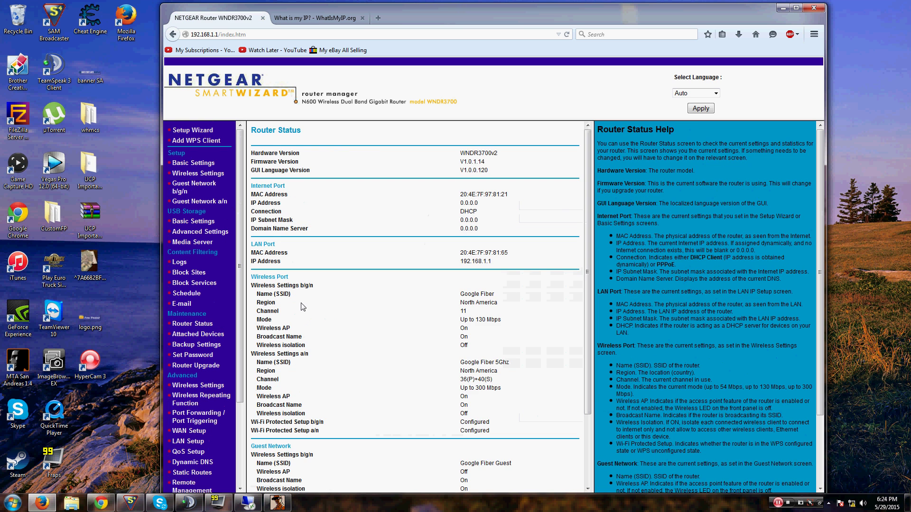
{"action": "scroll", "coordinate": [401, 295], "scroll_direction": "down", "scroll_amount": 3}
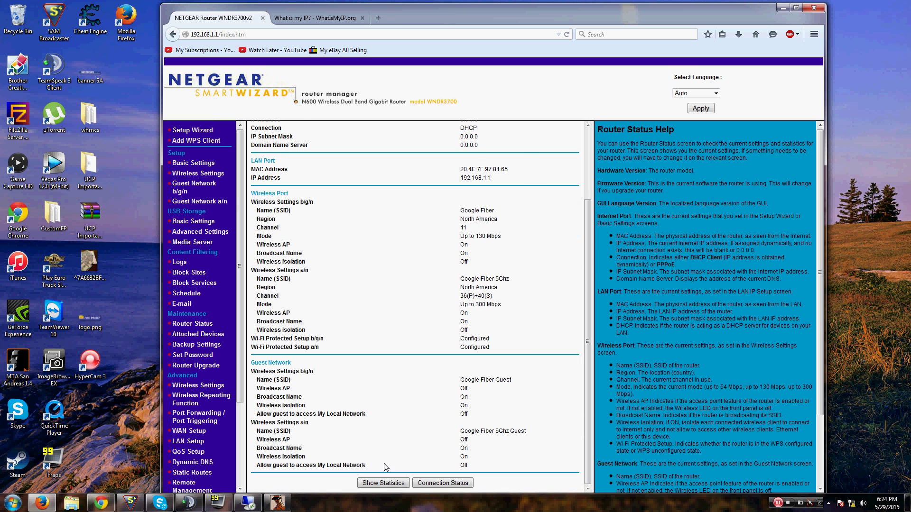
{"action": "left_click", "coordinate": [385, 484]}
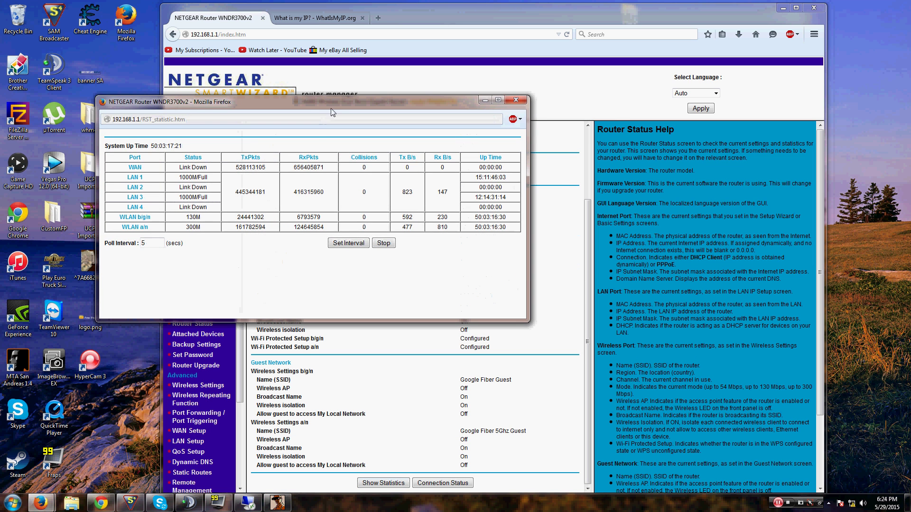
{"action": "left_click_drag", "start_coordinate": [332, 113], "coordinate": [420, 135]}
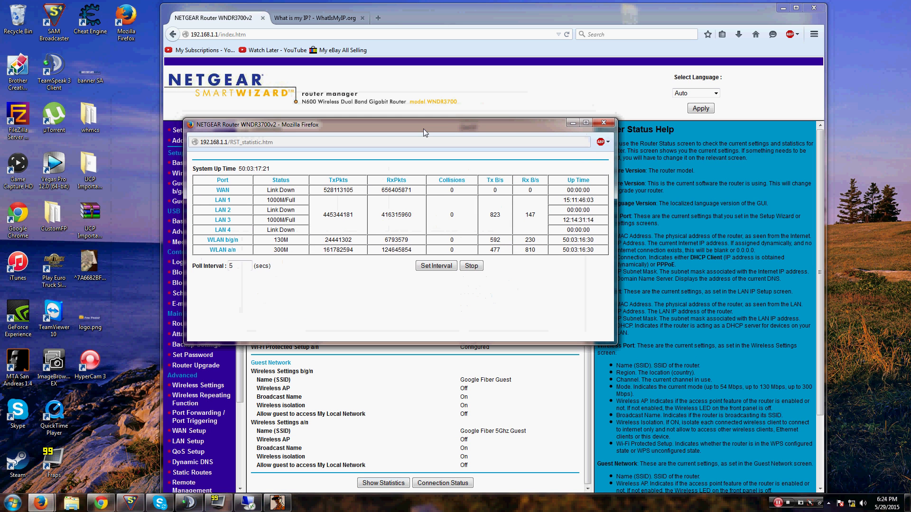
{"action": "left_click", "coordinate": [606, 124]}
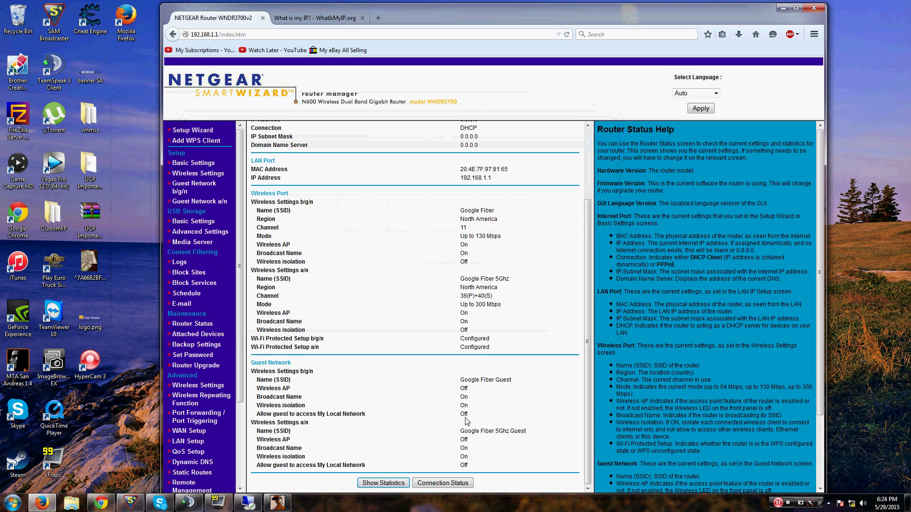
Step: Open Connection Status and renew the internet connection, checking the What is my IP? tab, then renew again
{"action": "left_click", "coordinate": [445, 484]}
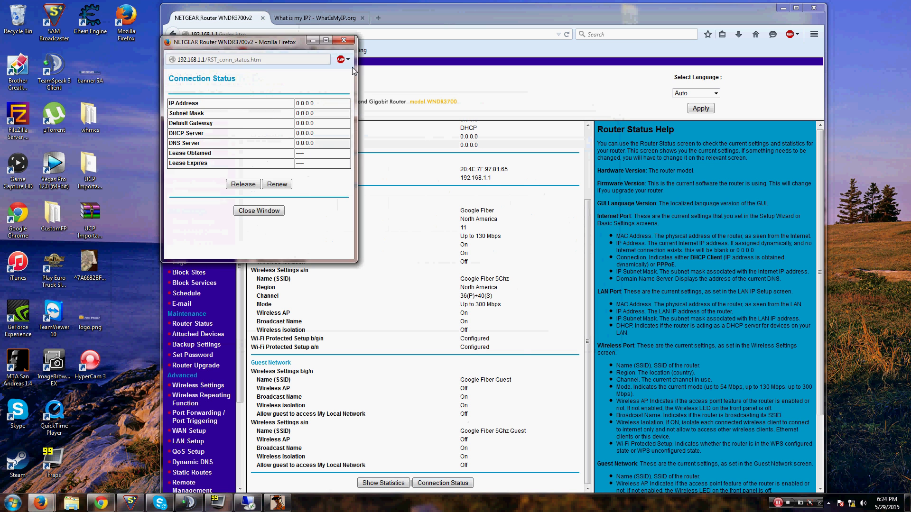
{"action": "left_click_drag", "start_coordinate": [292, 42], "coordinate": [456, 124]}
{"action": "left_click", "coordinate": [454, 266]}
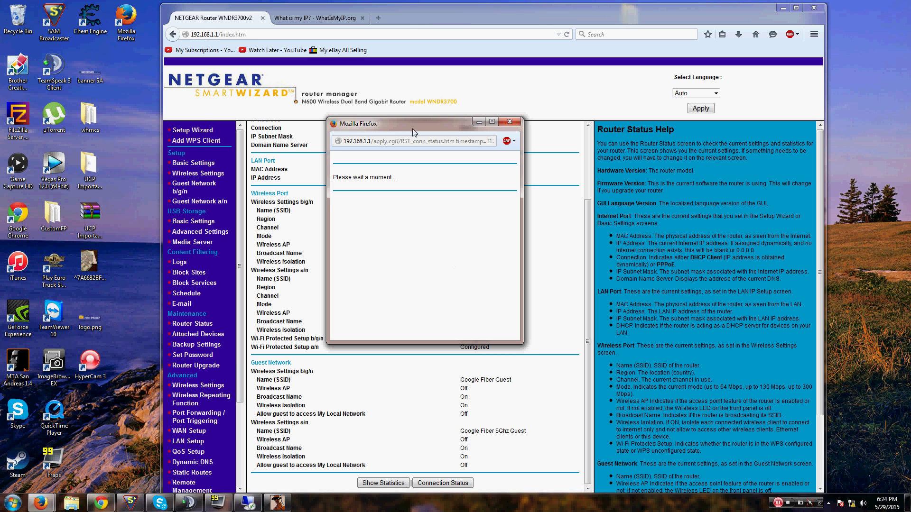
{"action": "left_click_drag", "start_coordinate": [412, 129], "coordinate": [305, 122]}
{"action": "left_click", "coordinate": [303, 18]}
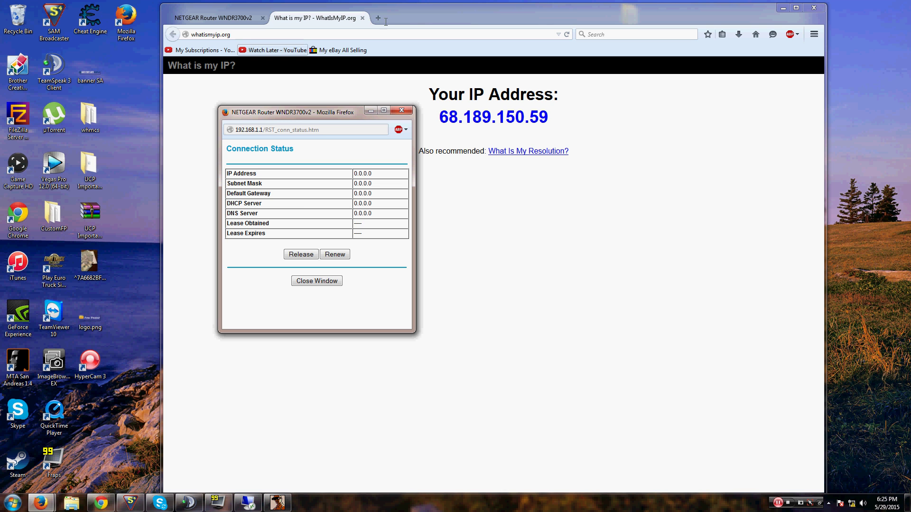
{"action": "left_click", "coordinate": [339, 255]}
Step: Load whatismyip.org in a new tab, which now reports the new IP 96.37.18.52
{"action": "left_click_drag", "start_coordinate": [351, 113], "coordinate": [144, 145]}
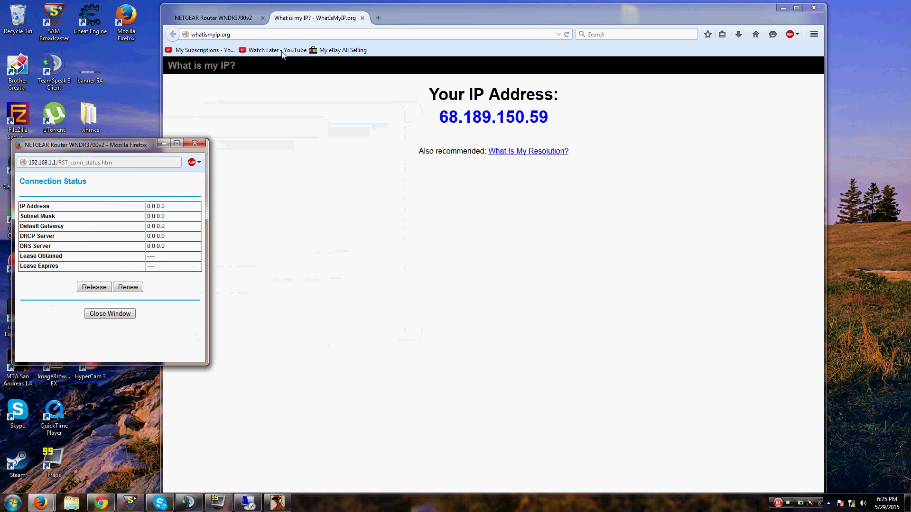
{"action": "double_click", "coordinate": [388, 19]}
{"action": "type", "text": "whatismyip.org/"}
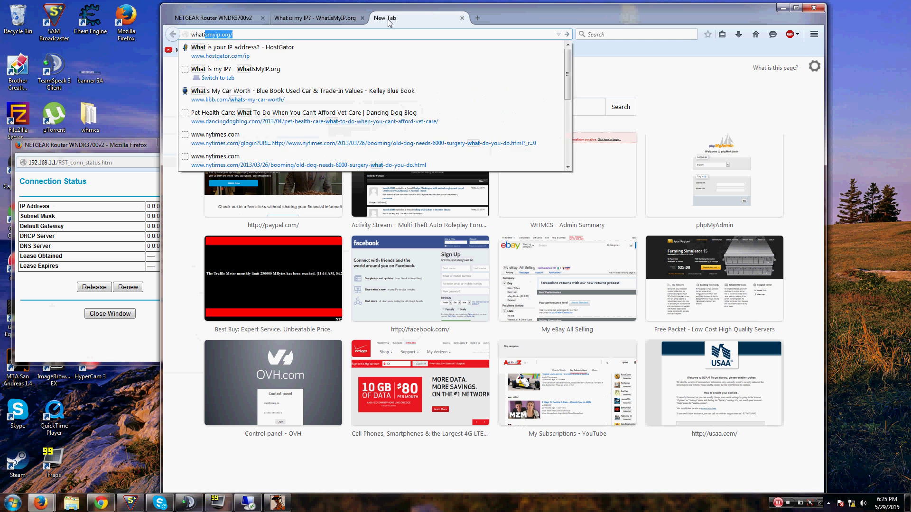
{"action": "key", "text": "Return"}
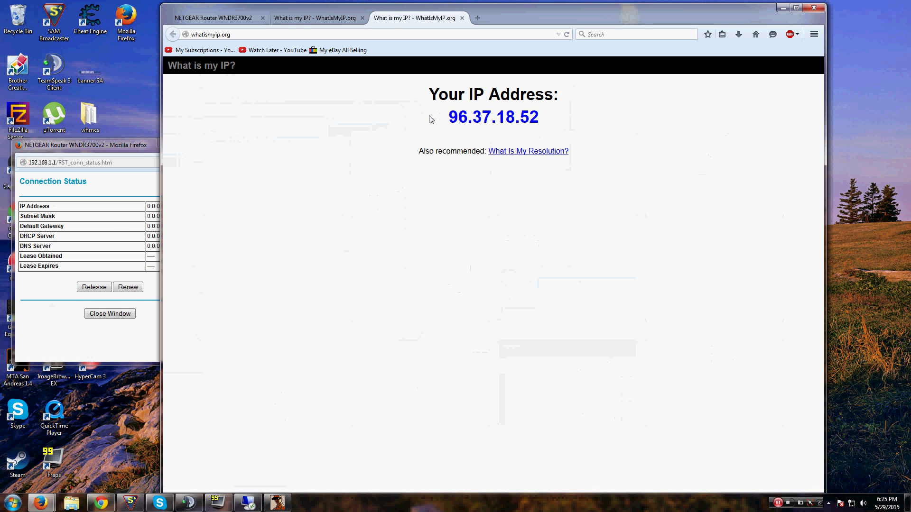
{"action": "left_click_drag", "start_coordinate": [429, 117], "coordinate": [561, 117]}
{"action": "left_click", "coordinate": [566, 117]}
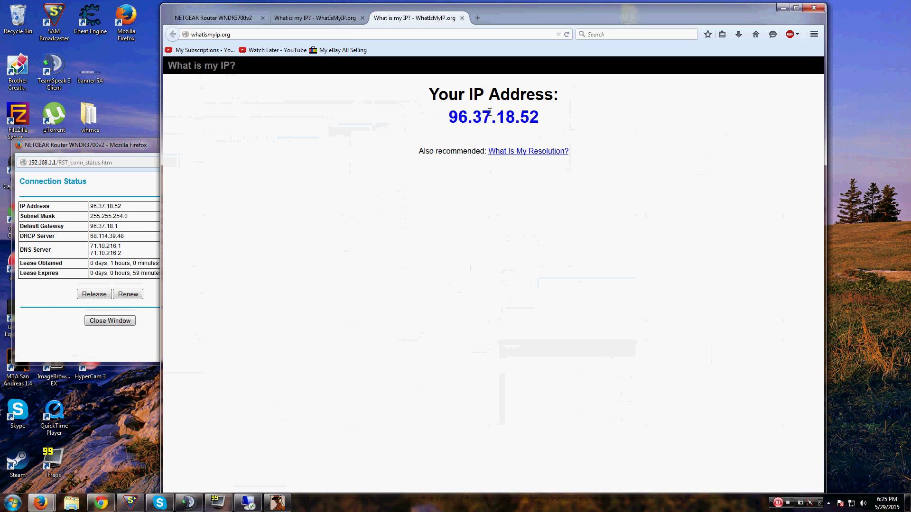
Step: Tear the new-IP tab into its own window and snap the old-IP window to the left half
{"action": "left_click_drag", "start_coordinate": [412, 19], "coordinate": [753, 14]}
{"action": "left_click", "coordinate": [406, 18]}
{"action": "left_click_drag", "start_coordinate": [443, 11], "coordinate": [2, 61]}
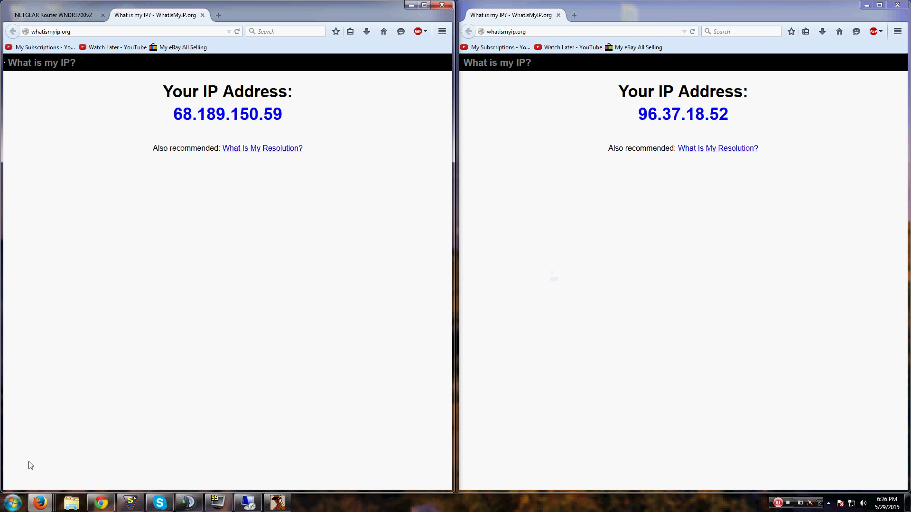
{"action": "left_click", "coordinate": [198, 504]}
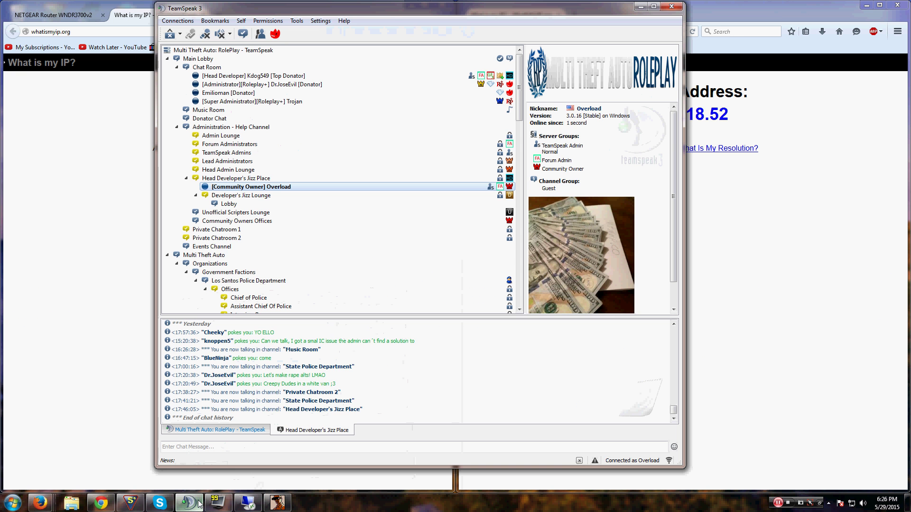
{"action": "left_click", "coordinate": [198, 504]}
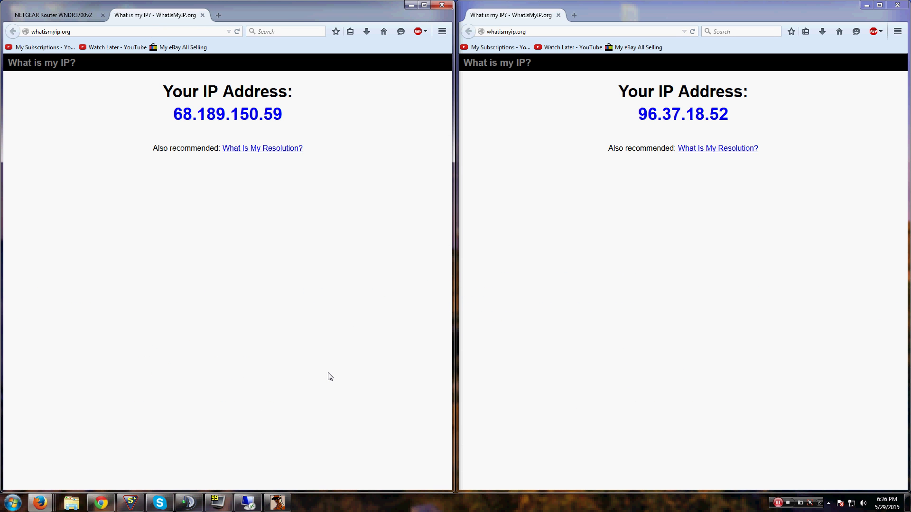
{"action": "left_click", "coordinate": [165, 506]}
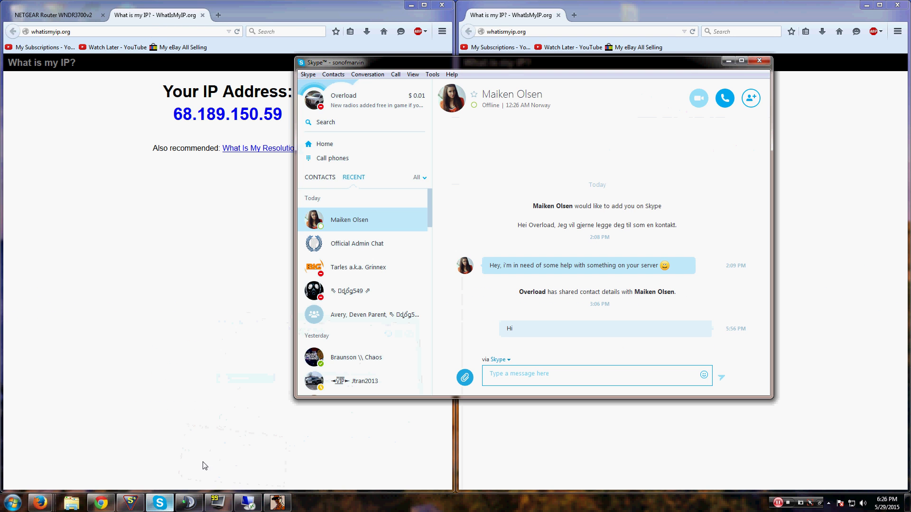
{"action": "left_click", "coordinate": [345, 102]}
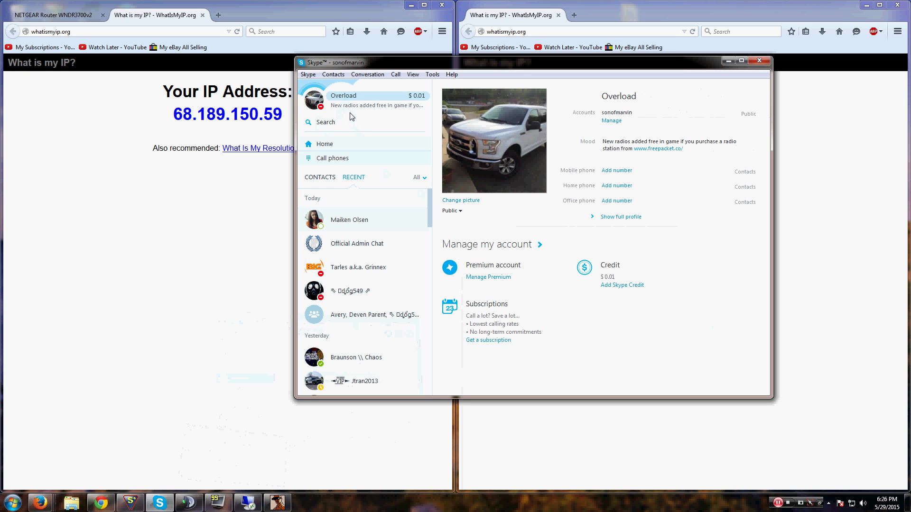
{"action": "left_click", "coordinate": [321, 107]}
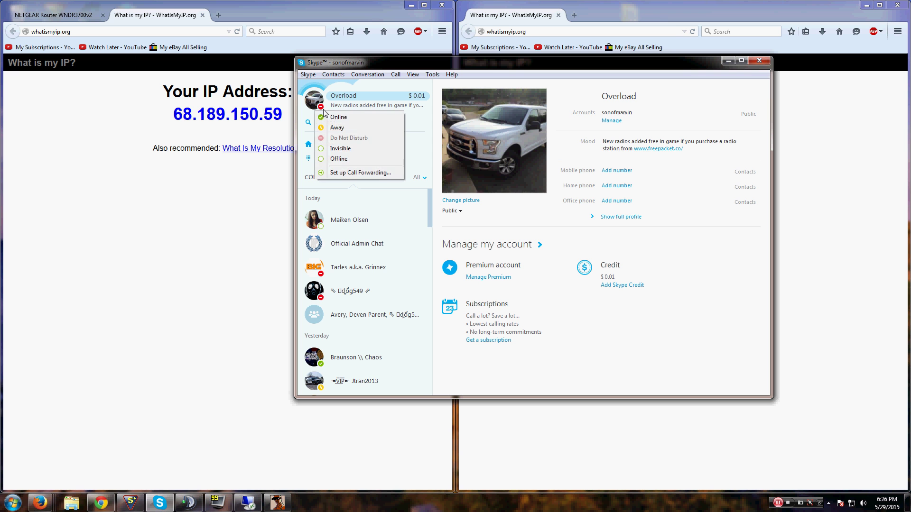
{"action": "left_click", "coordinate": [346, 148]}
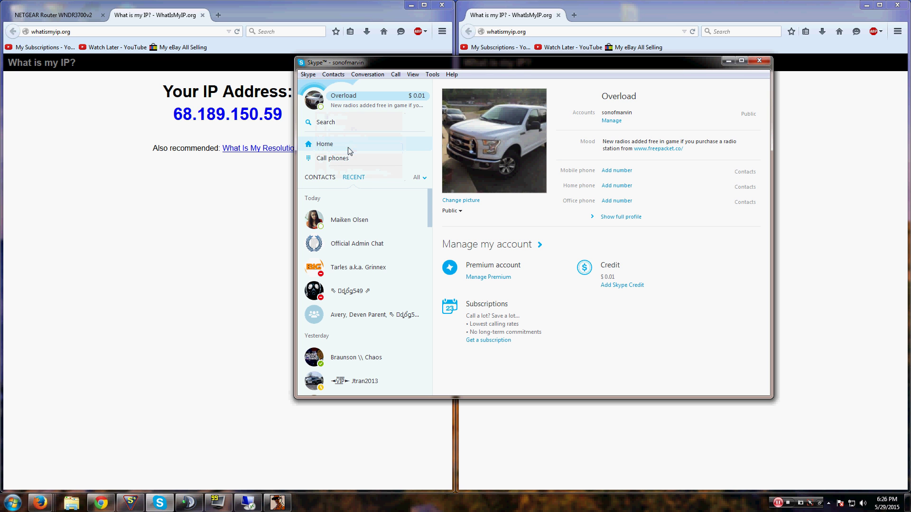
{"action": "left_click", "coordinate": [323, 108]}
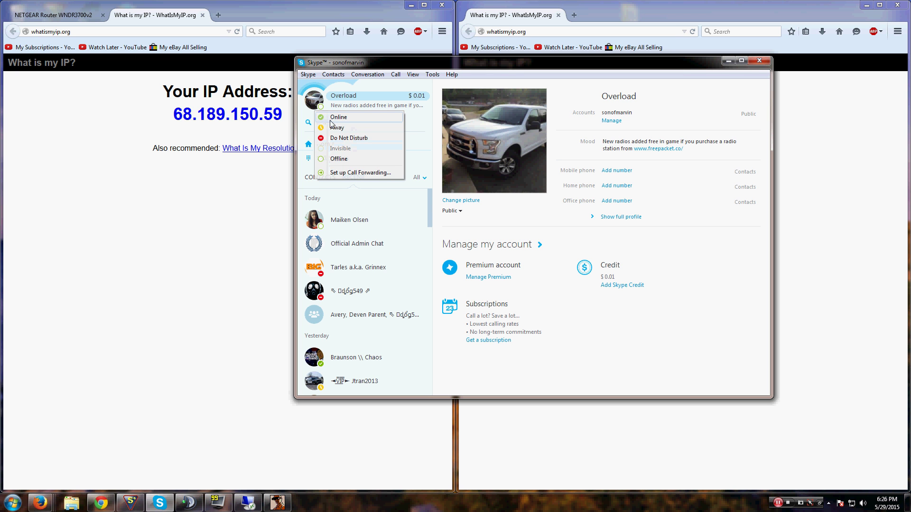
{"action": "left_click", "coordinate": [336, 139]}
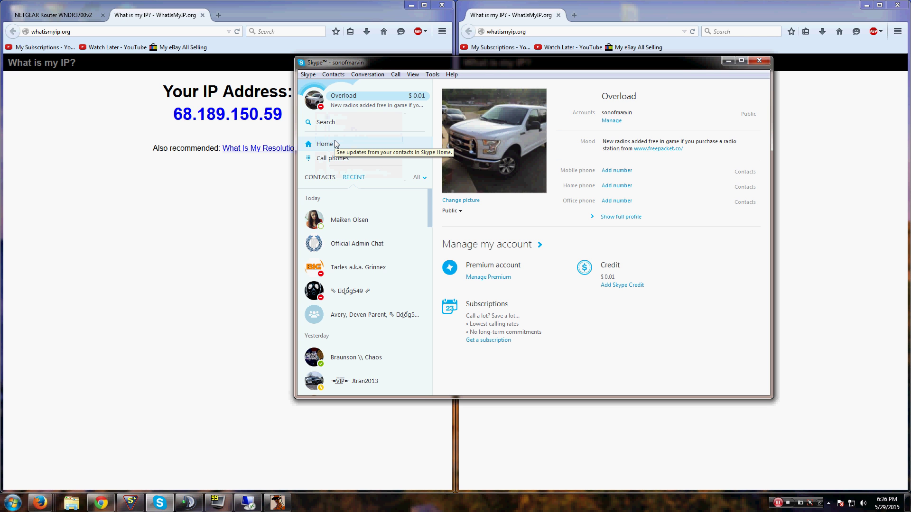
Step: Minimize Skype and close the new-IP window and the old What is my IP? page
{"action": "left_click", "coordinate": [727, 62]}
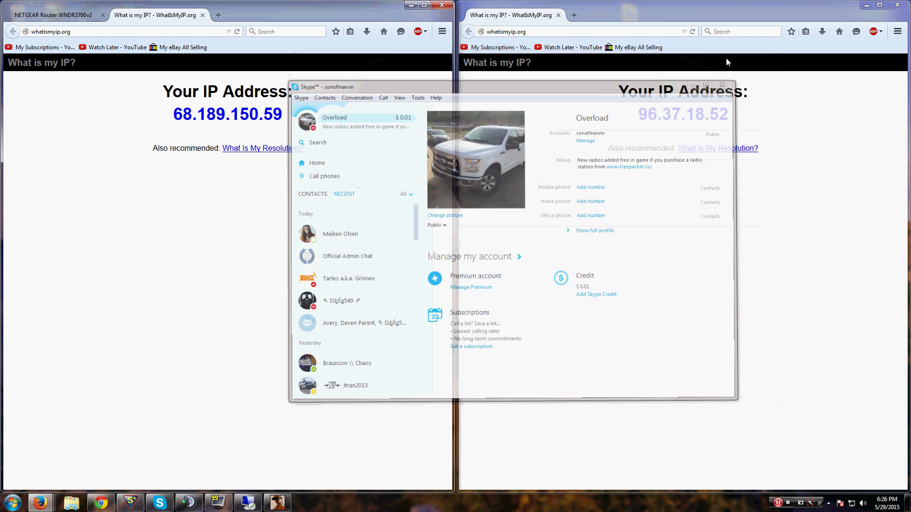
{"action": "left_click", "coordinate": [558, 15]}
{"action": "left_click", "coordinate": [202, 15]}
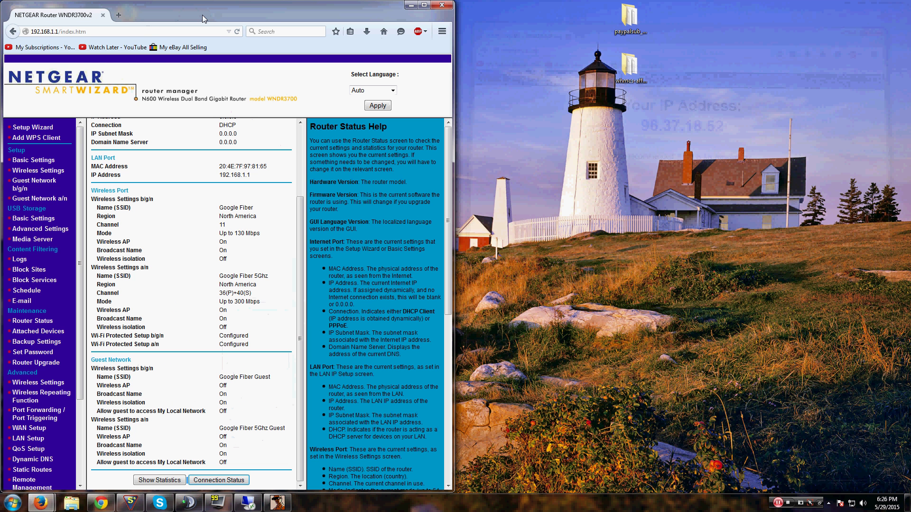